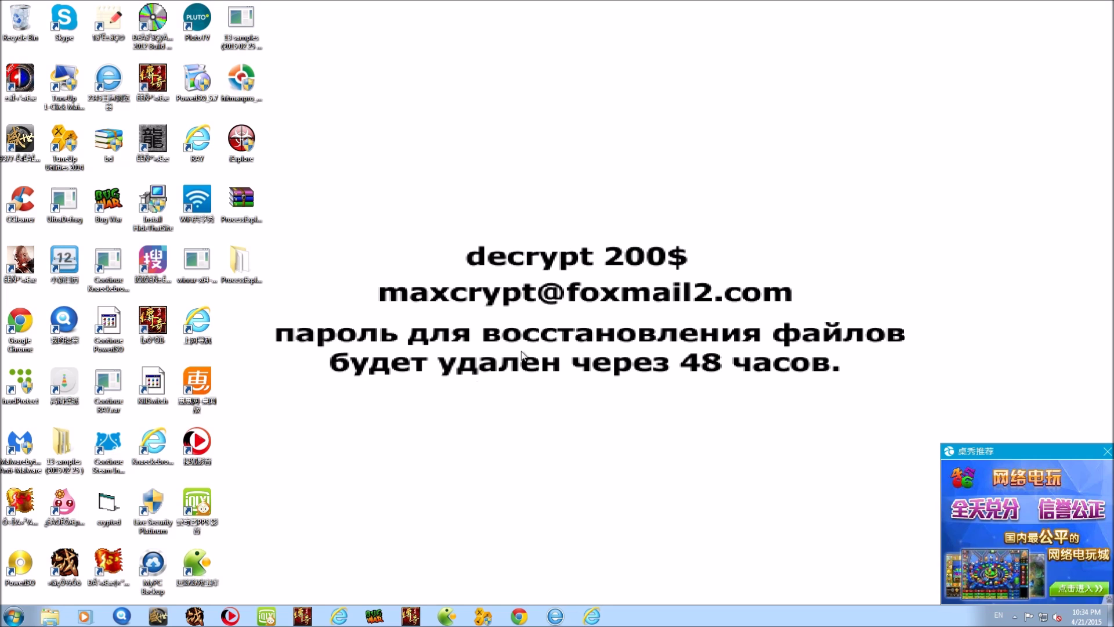
drag(369, 32, 318, 485)
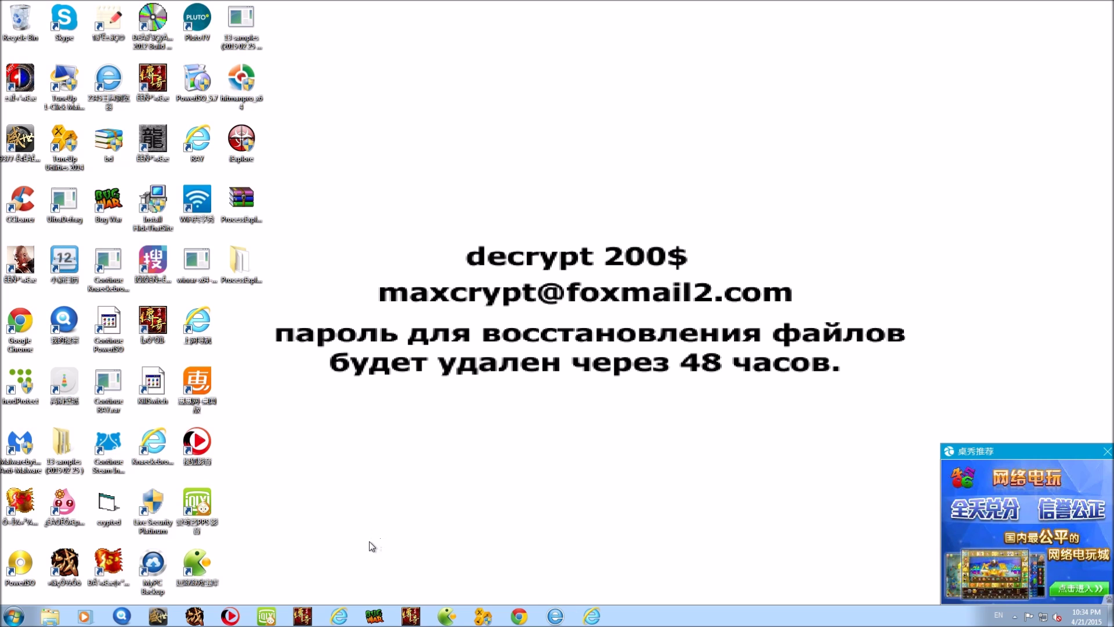
click(340, 616)
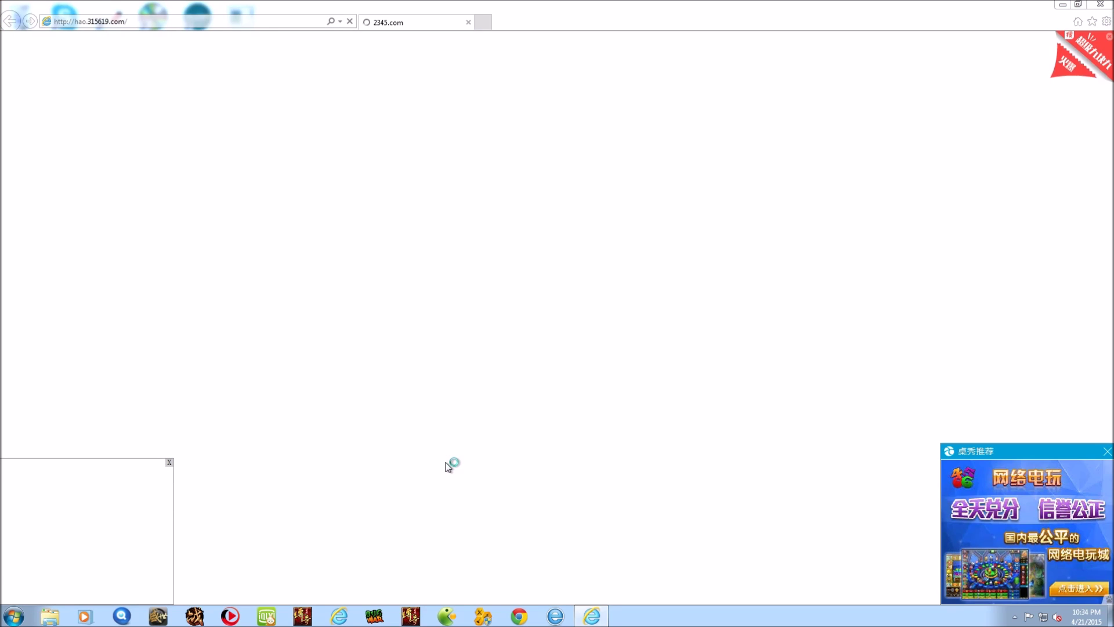
click(1107, 21)
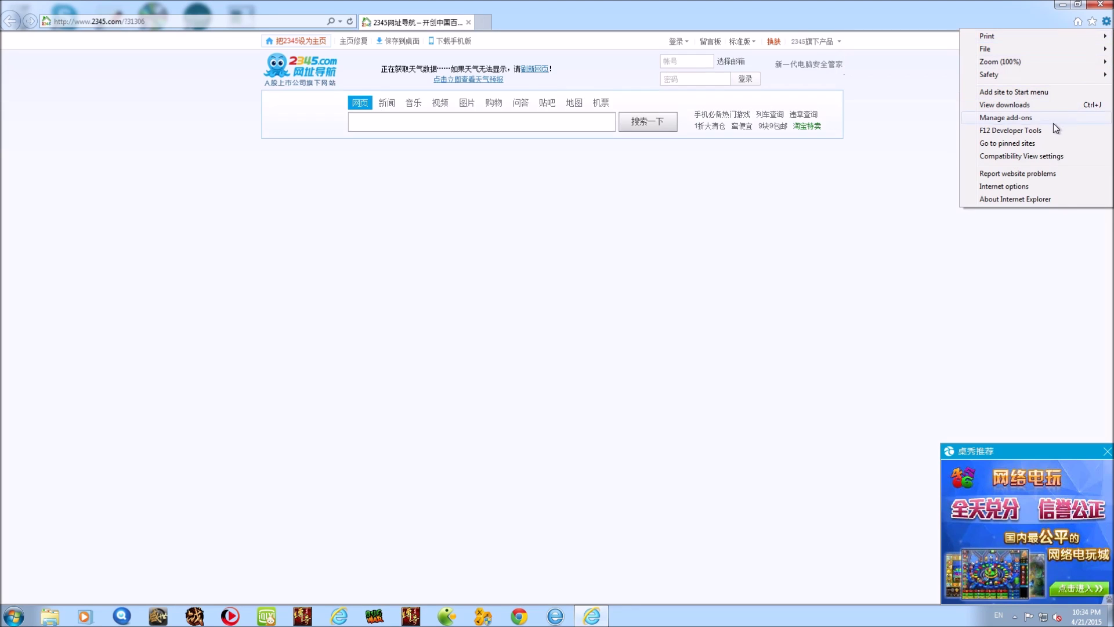
click(1000, 186)
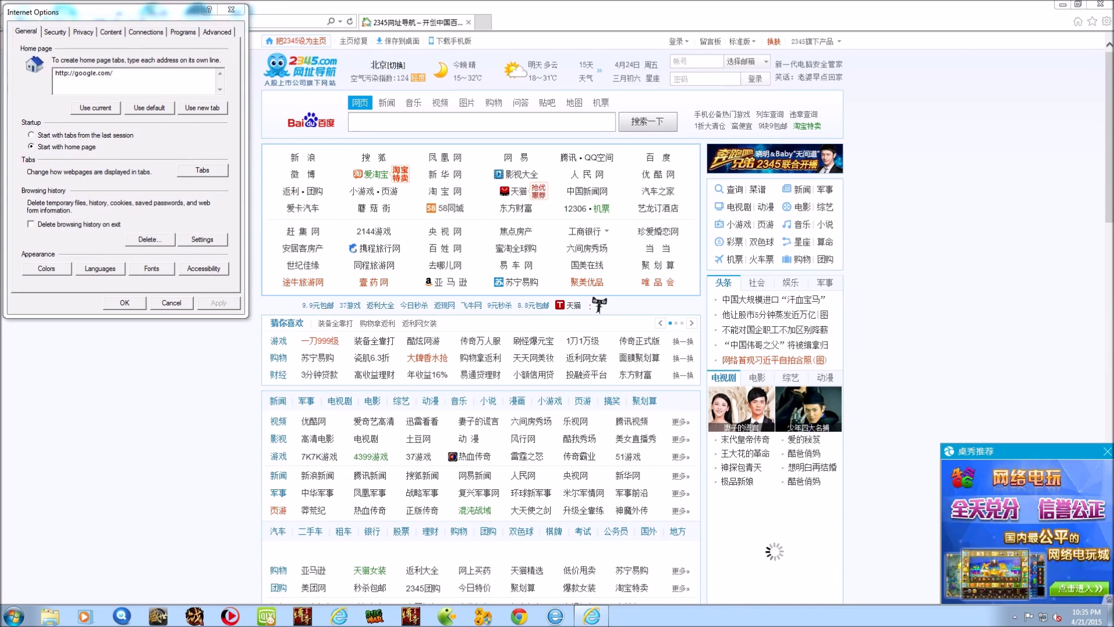
click(231, 10)
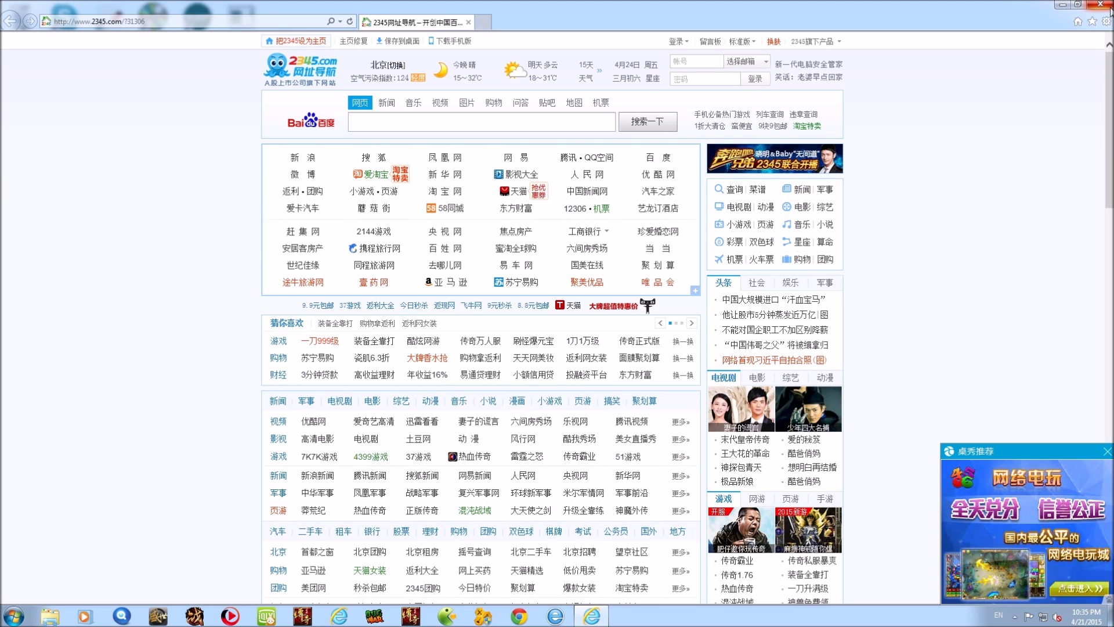
right_click(340, 620)
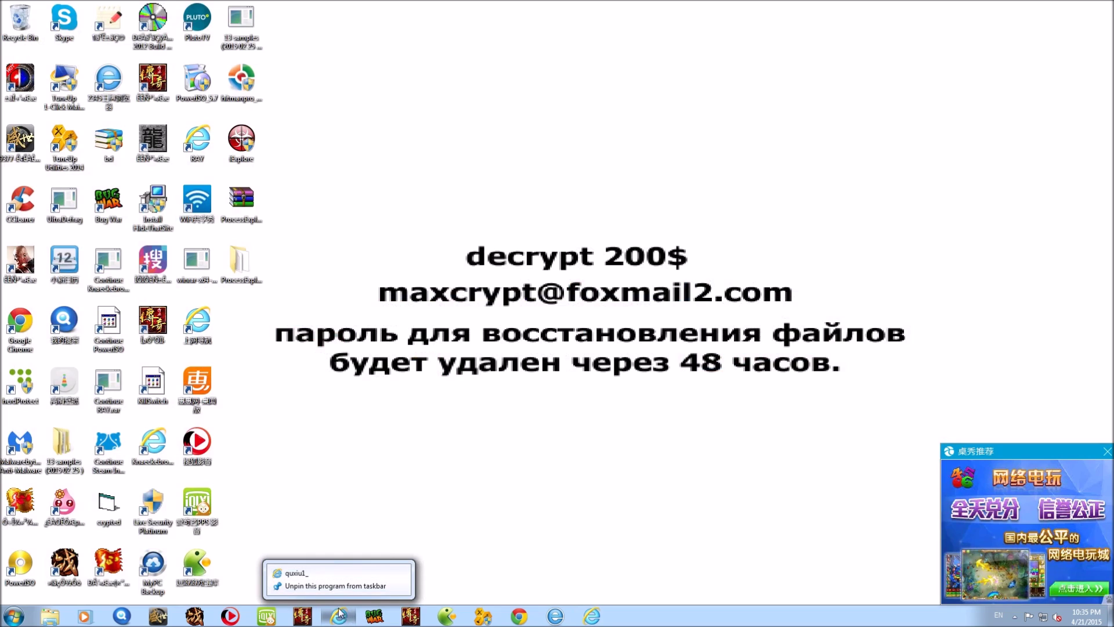
right_click(306, 573)
click(325, 565)
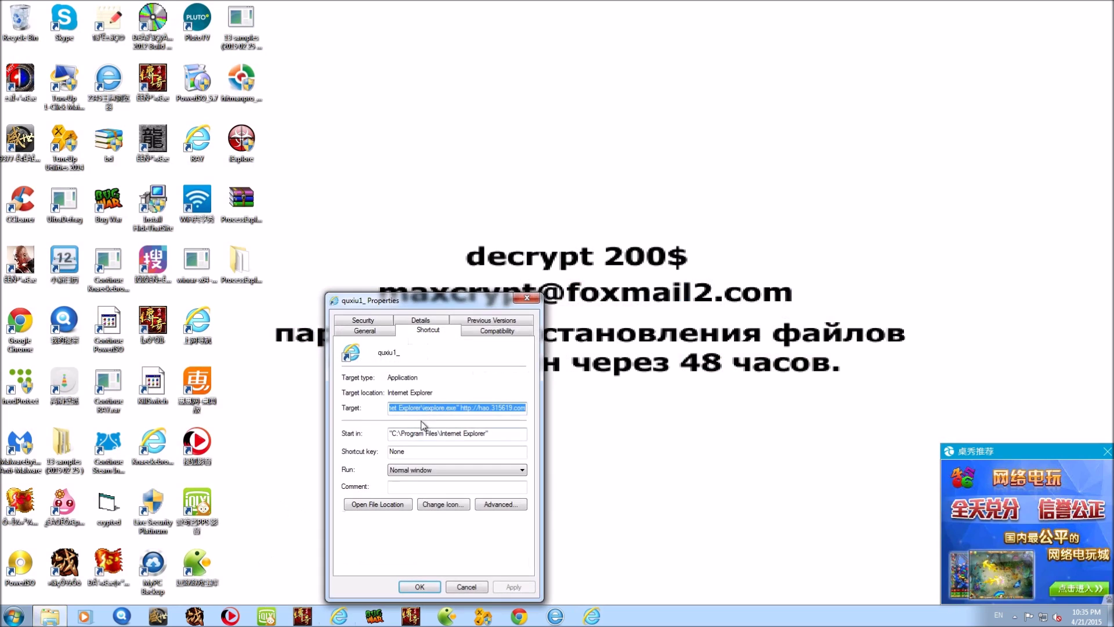
key(shift+Left)
key(shift+Left)
key(shift+Left)
key(shift+Left)
key(shift+Left)
key(shift+Left)
key(shift+Left)
key(shift+Left)
key(shift+Left)
key(shift+Left)
key(shift+Left)
key(shift+Left)
key(shift+Left)
key(shift+Left)
key(shift+Left)
key(shift+Left)
key(shift+Left)
key(shift+Left)
key(shift+Left)
key(shift+Left)
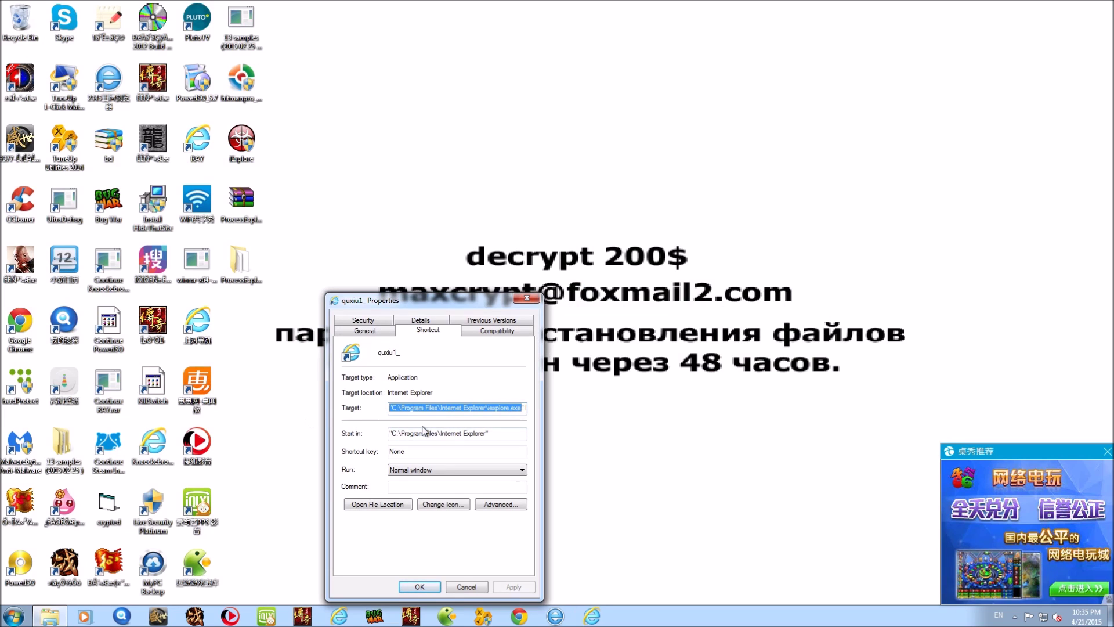
key(shift+Right)
key(shift+Right)
key(shift+Right)
key(shift+Right)
key(shift+Right)
key(shift+Right)
key(shift+Right)
key(shift+Right)
key(shift+Right)
key(shift+Right)
key(shift+Right)
key(shift+Right)
key(shift+Right)
key(shift+Right)
key(shift+Right)
key(shift+Right)
key(shift+Right)
key(shift+Right)
key(shift+Right)
key(shift+Right)
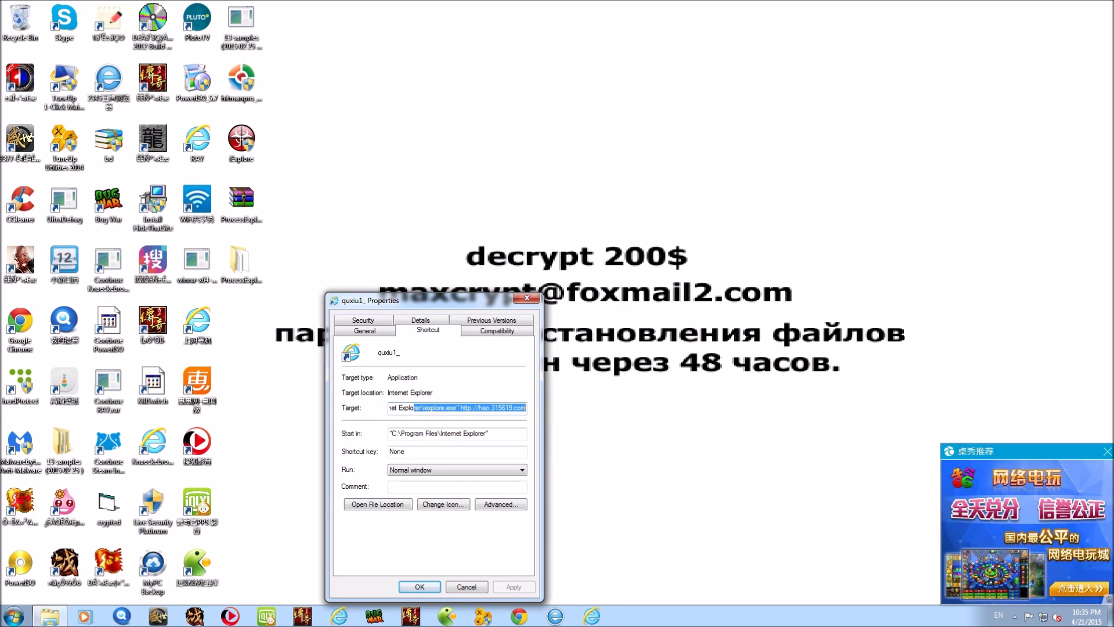
key(shift+Right)
key(shift+Right)
key(shift+Right)
key(shift+Right)
key(shift+Right)
key(shift+Right)
key(shift+Right)
key(shift+Right)
key(shift+Right)
key(shift+Right)
key(shift+Right)
key(shift+Right)
key(shift+Right)
key(shift+Right)
key(shift+Right)
key(shift+Right)
key(shift+Right)
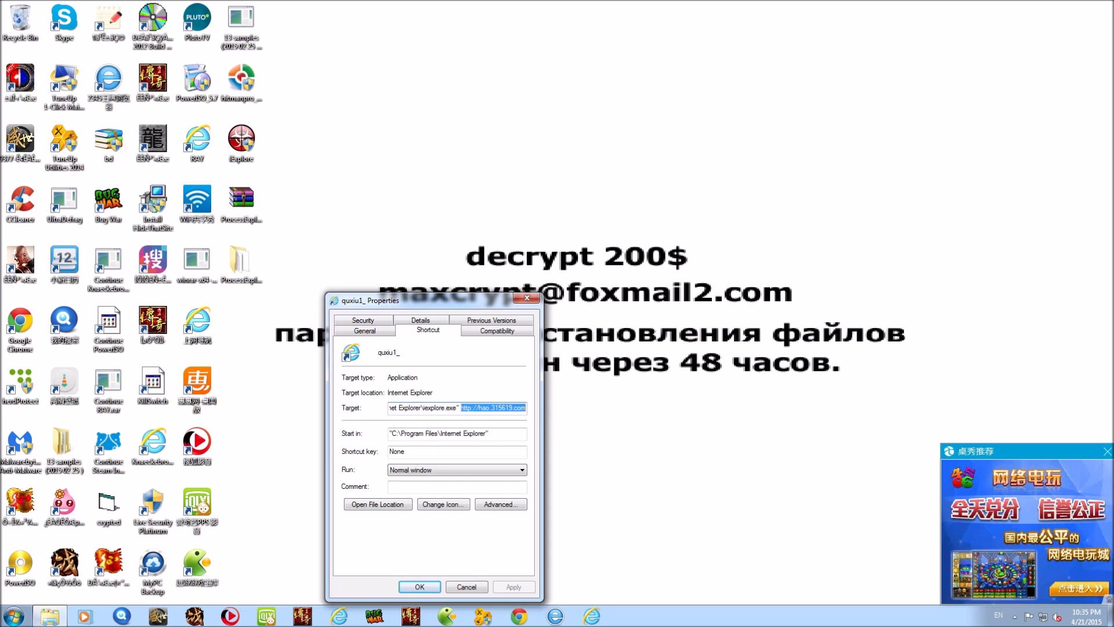
click(533, 302)
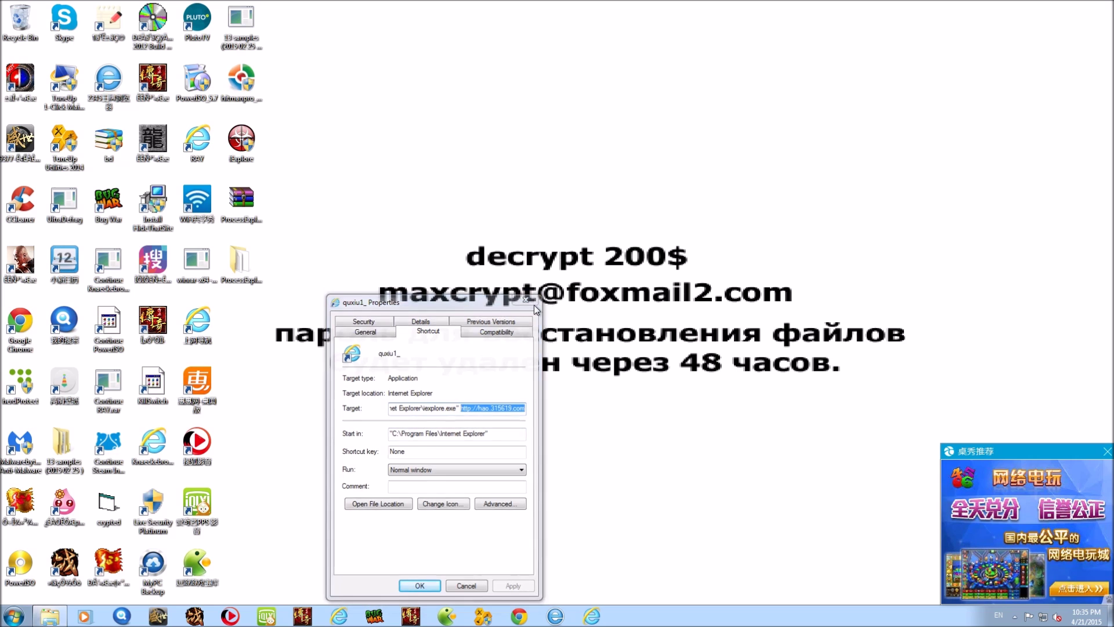
Step: Relaunch and close Internet Explorer, then inspect the Target of the Internet Explorer (2) shortcut
click(592, 615)
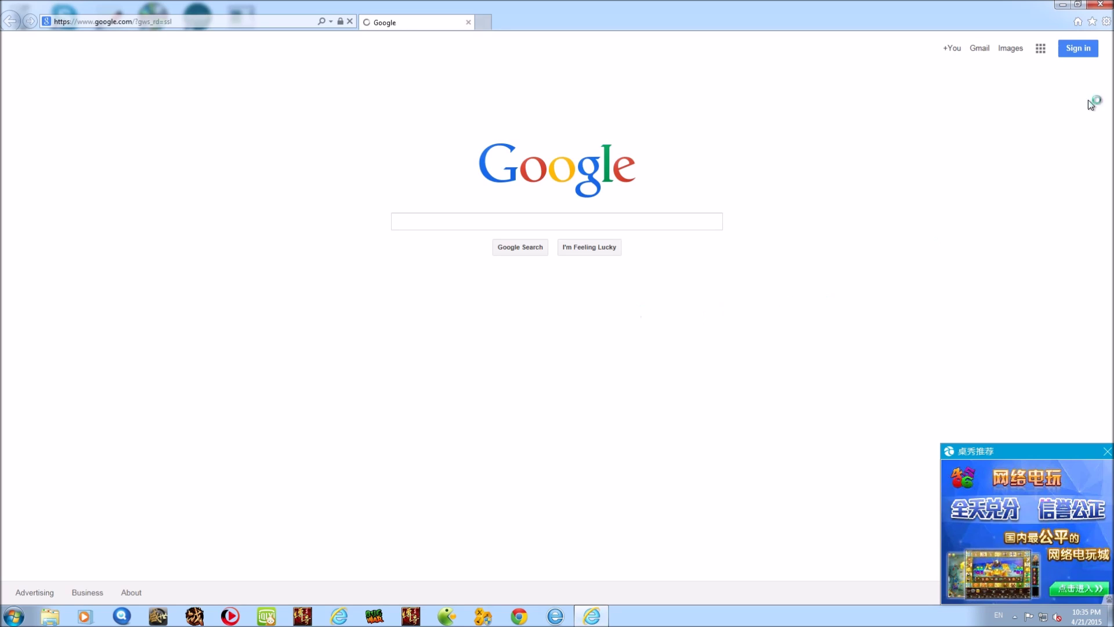
click(1101, 4)
right_click(600, 616)
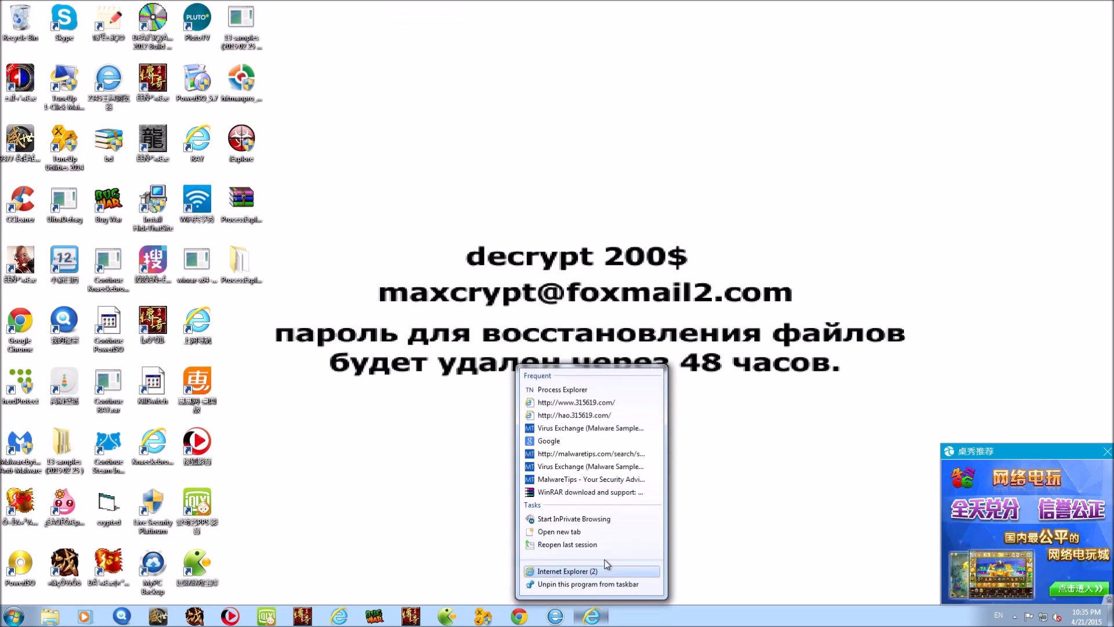
right_click(574, 570)
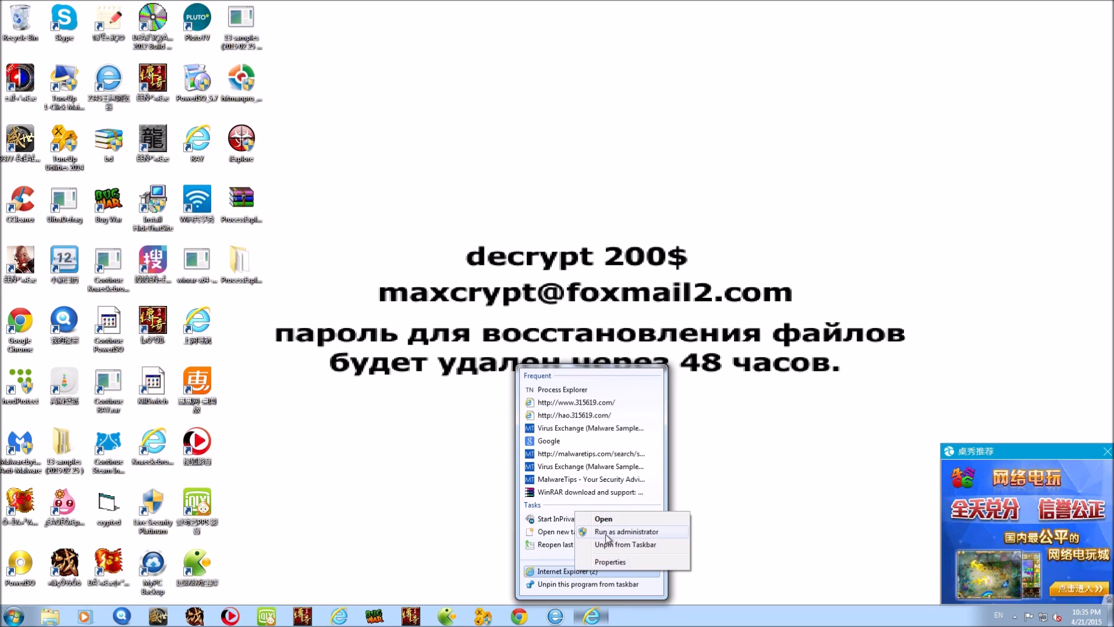
click(610, 561)
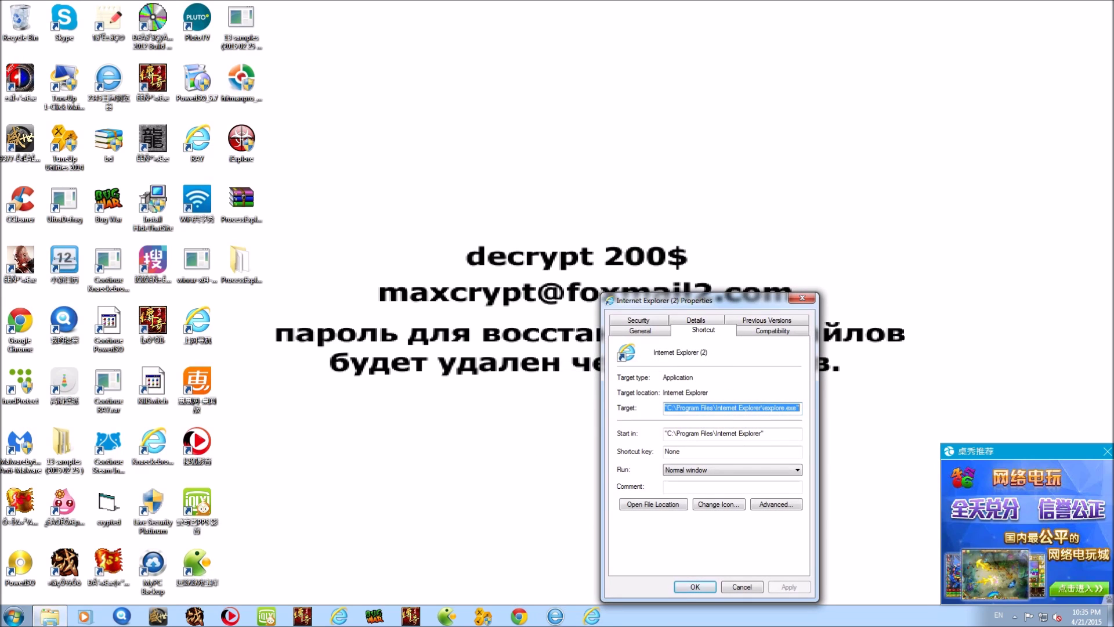
click(798, 408)
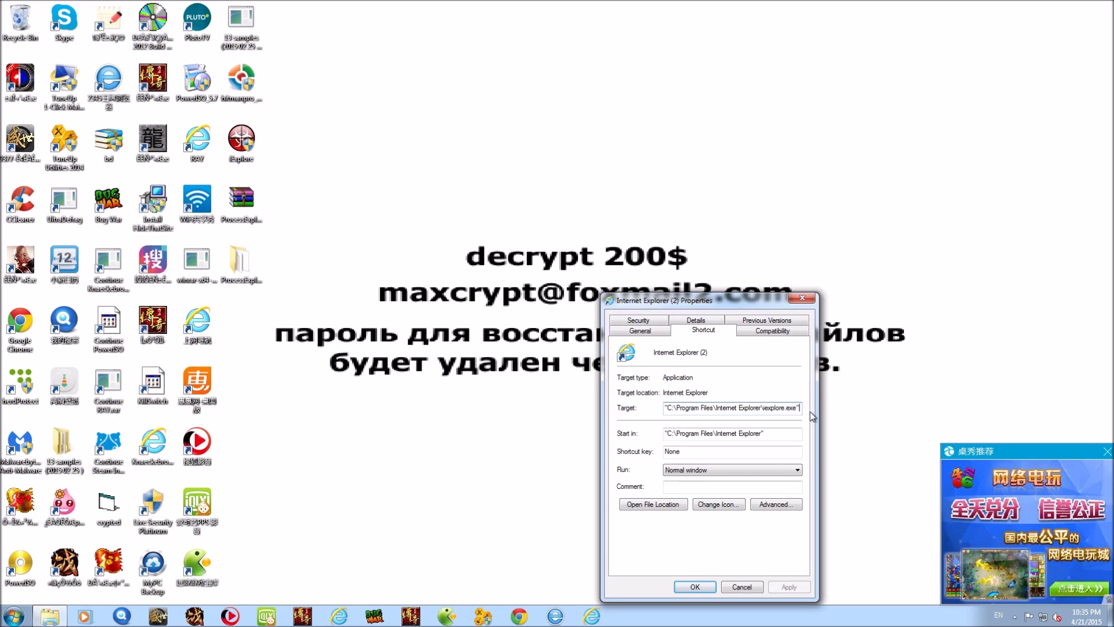
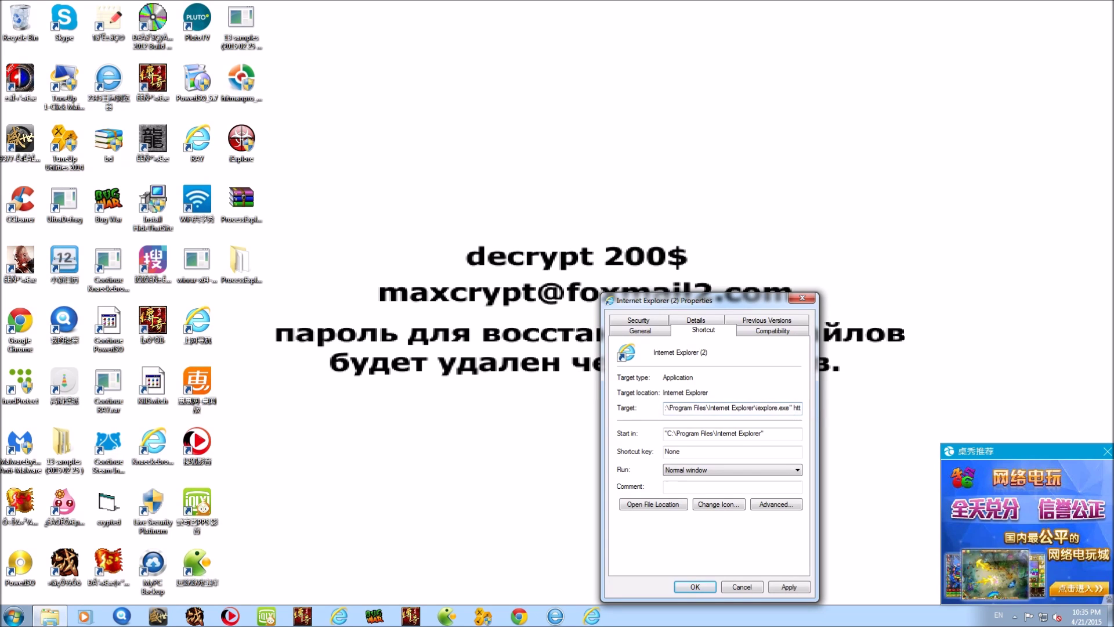
text(htt)
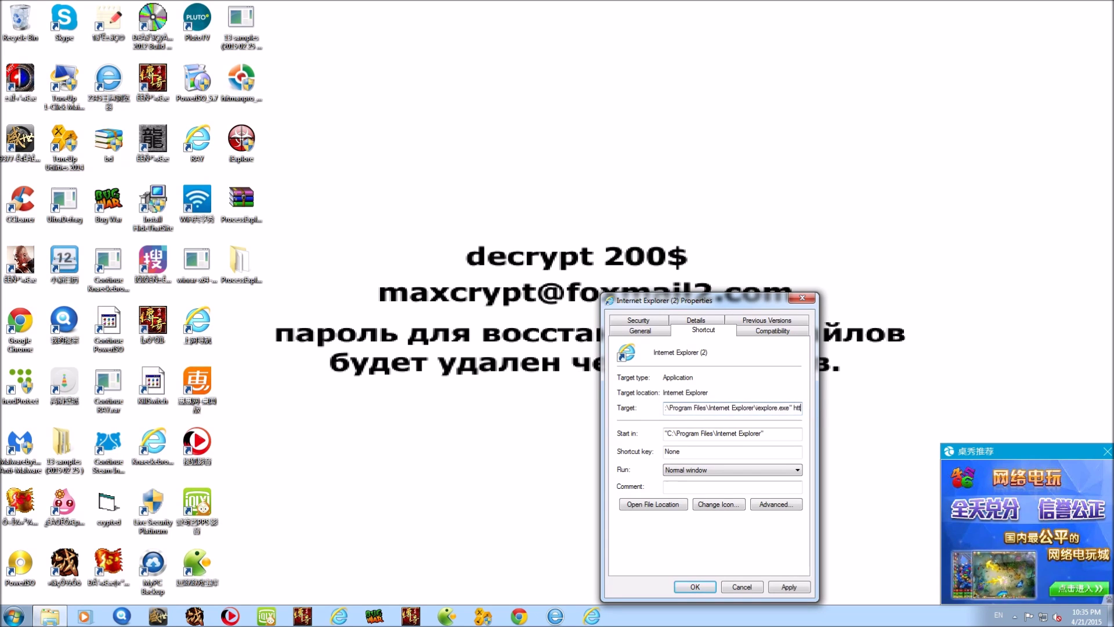
text(p://)
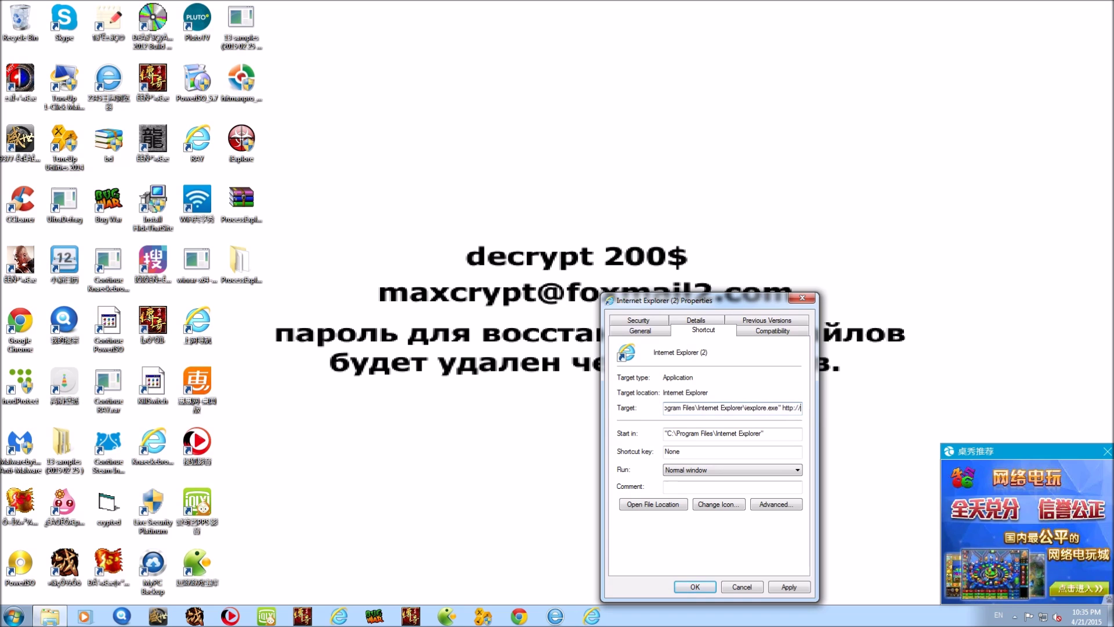
text(www.yahoo)
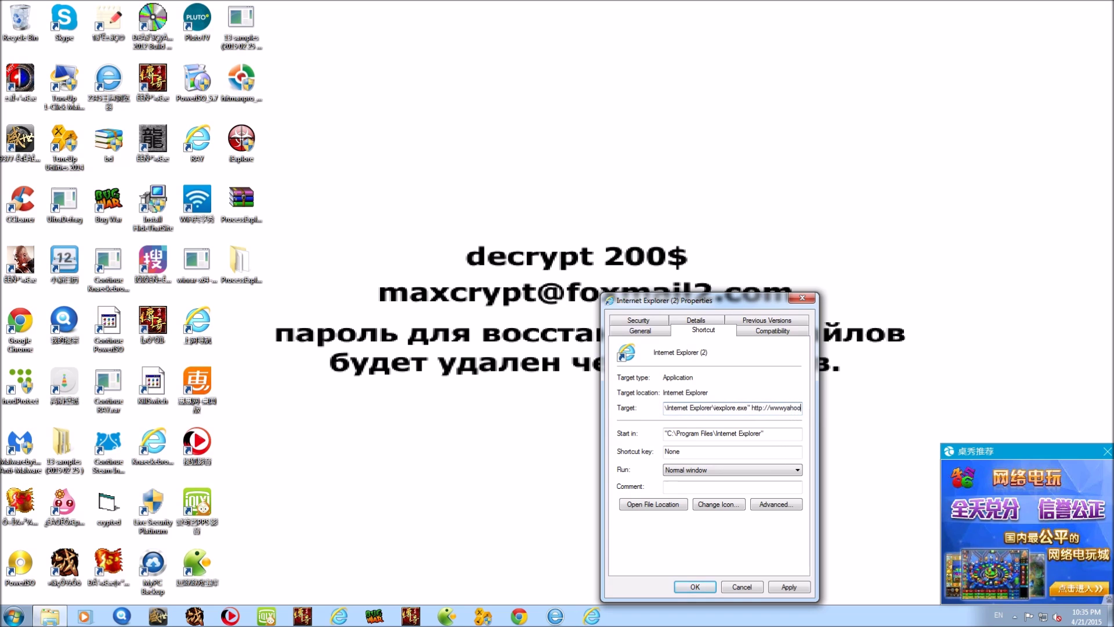
key(BackSpace)
key(BackSpace)
key(BackSpace)
key(BackSpace)
key(BackSpace)
text(.yahooo)
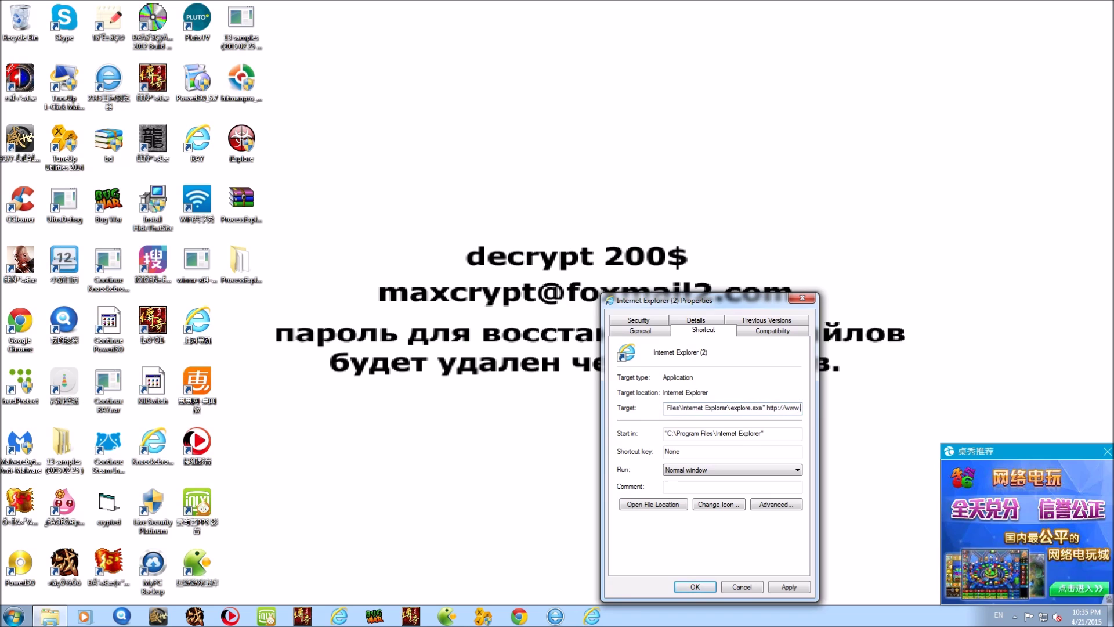
key(BackSpace)
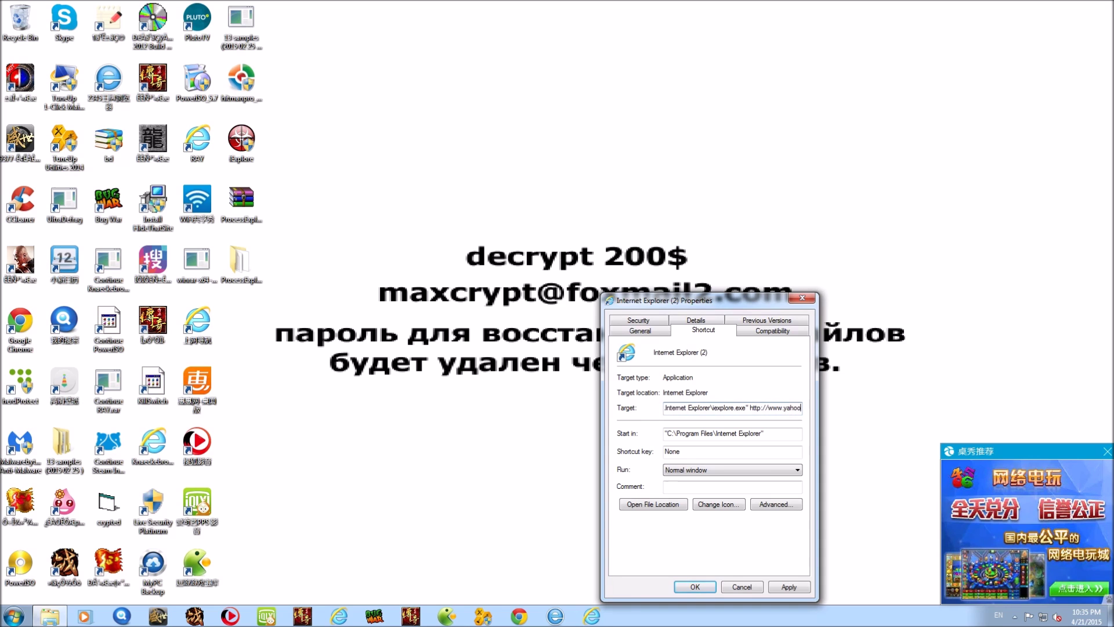
text(.com)
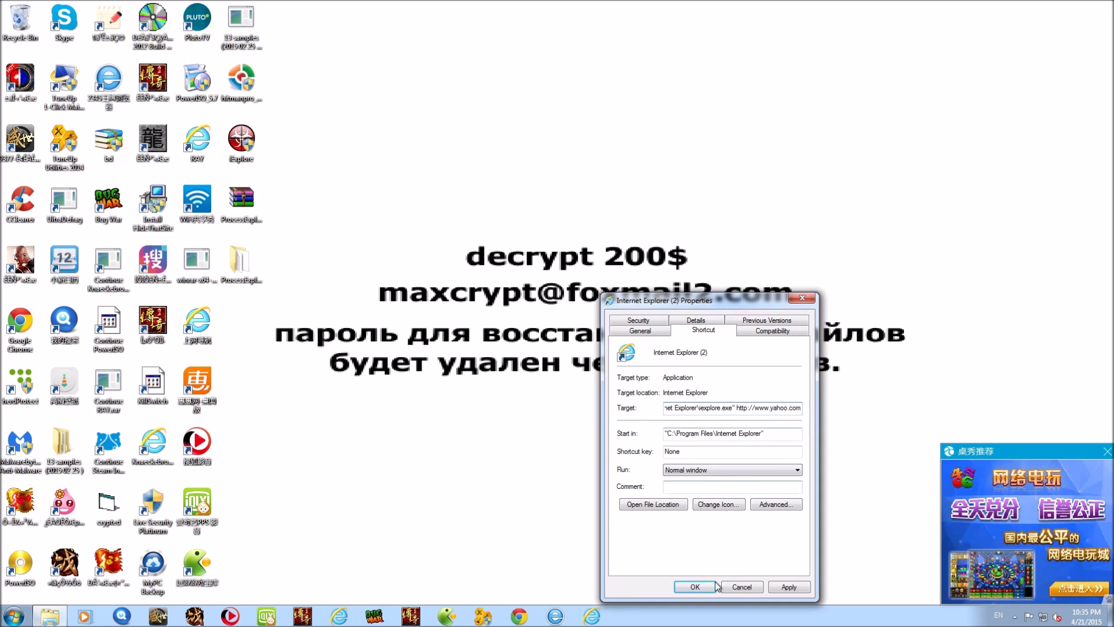
click(698, 587)
click(599, 622)
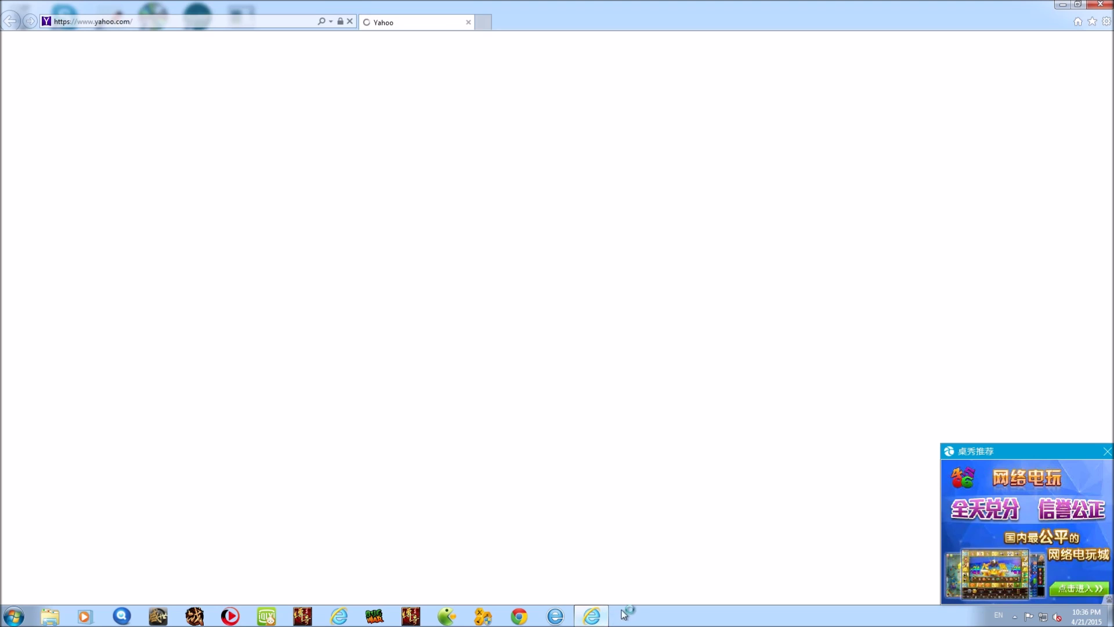
click(1101, 11)
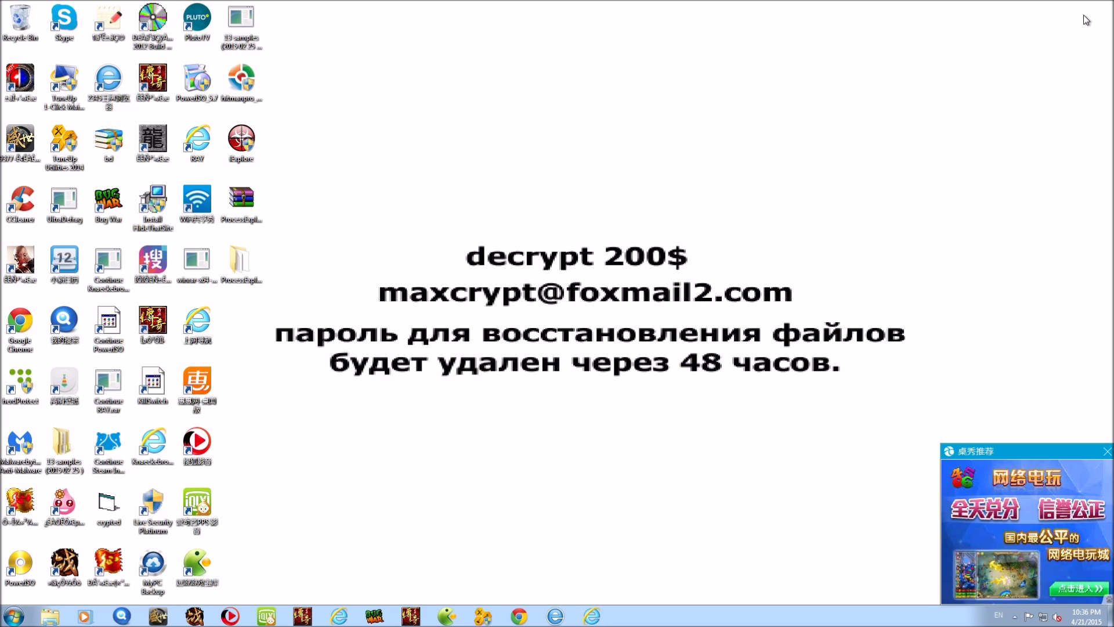
right_click(589, 615)
Step: Strip the Yahoo address from the shortcut target, restore the closing quote, and relaunch Internet Explorer
right_click(591, 572)
click(623, 561)
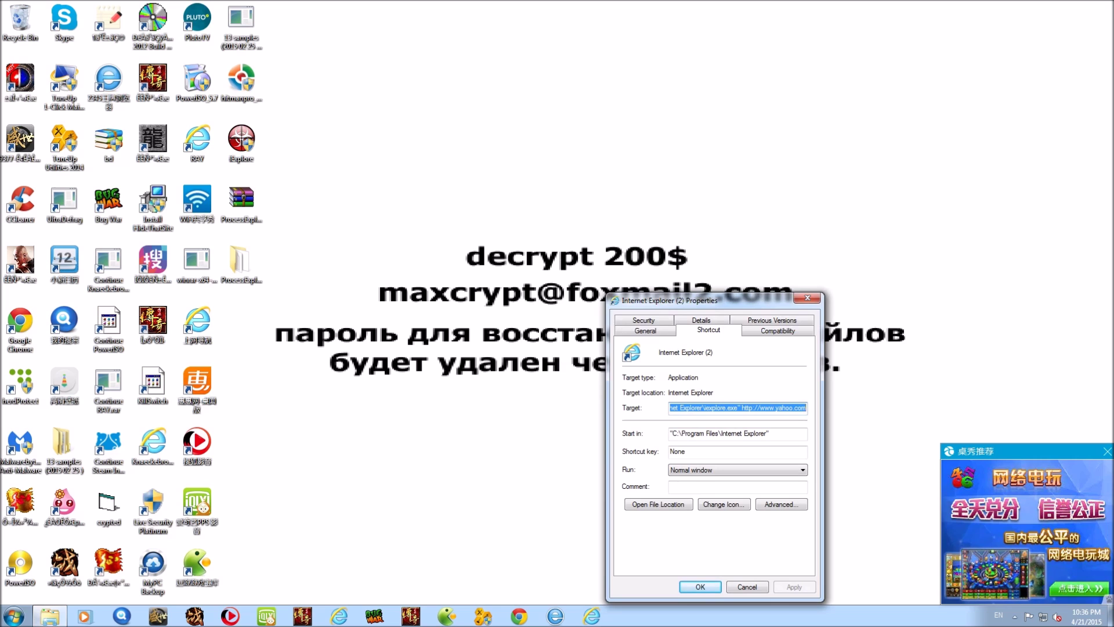
key(End)
key(ctrl+shift+Left)
key(ctrl+shift+Left)
key(ctrl+shift+Left)
key(ctrl+shift+Left)
key(ctrl+shift+Left)
key(Delete)
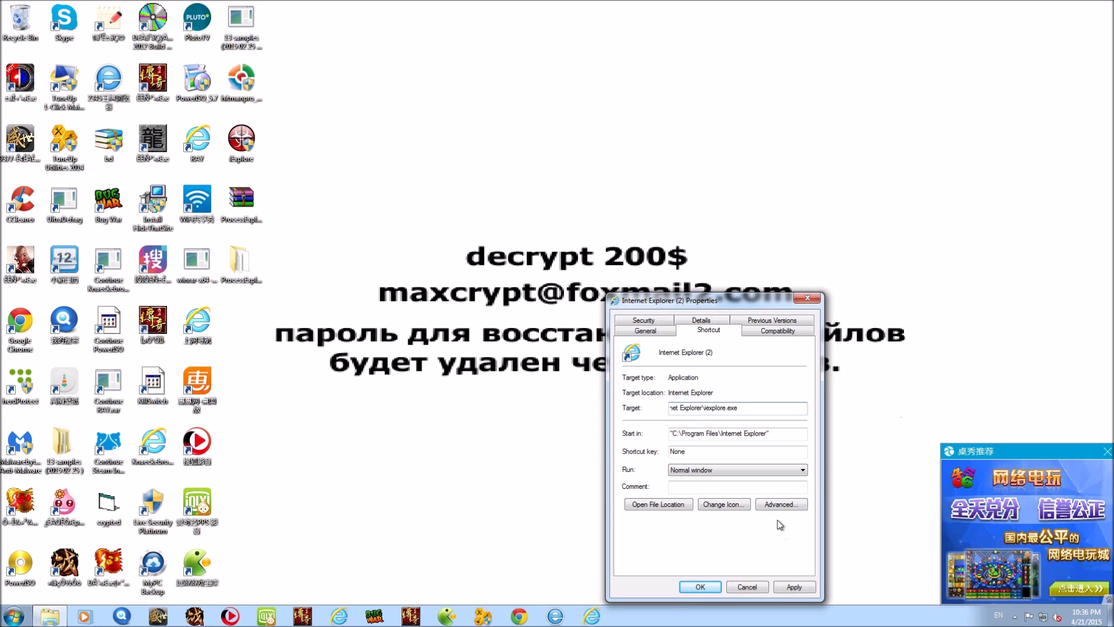
text(")
click(689, 587)
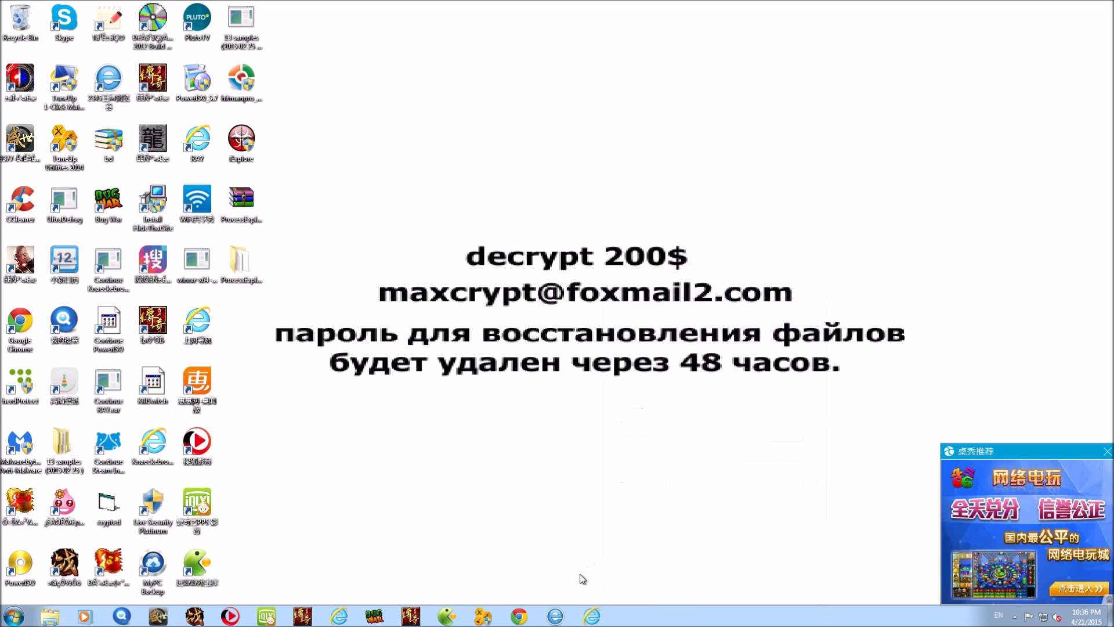
click(592, 615)
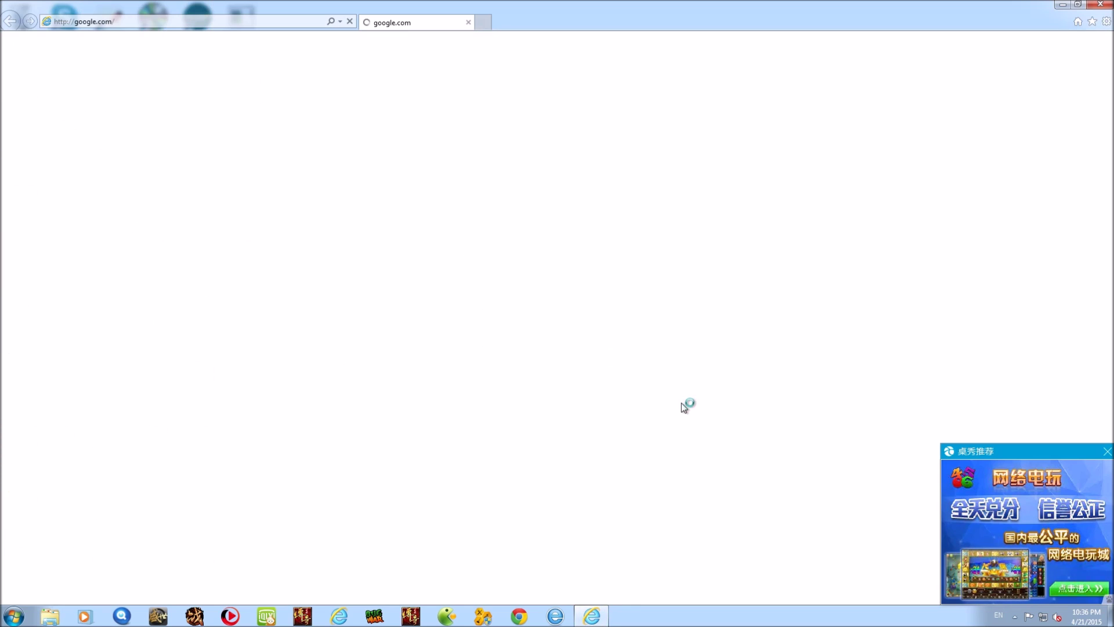
Step: Check running processes in Task Manager, then close it and the Google page in Internet Explorer
right_click(662, 614)
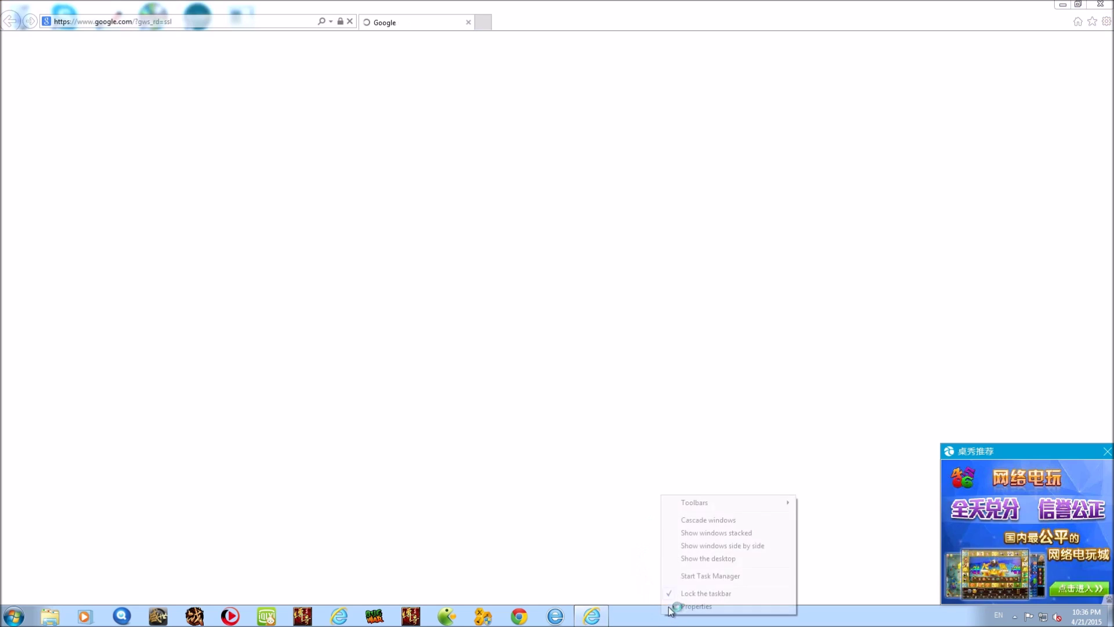
click(684, 577)
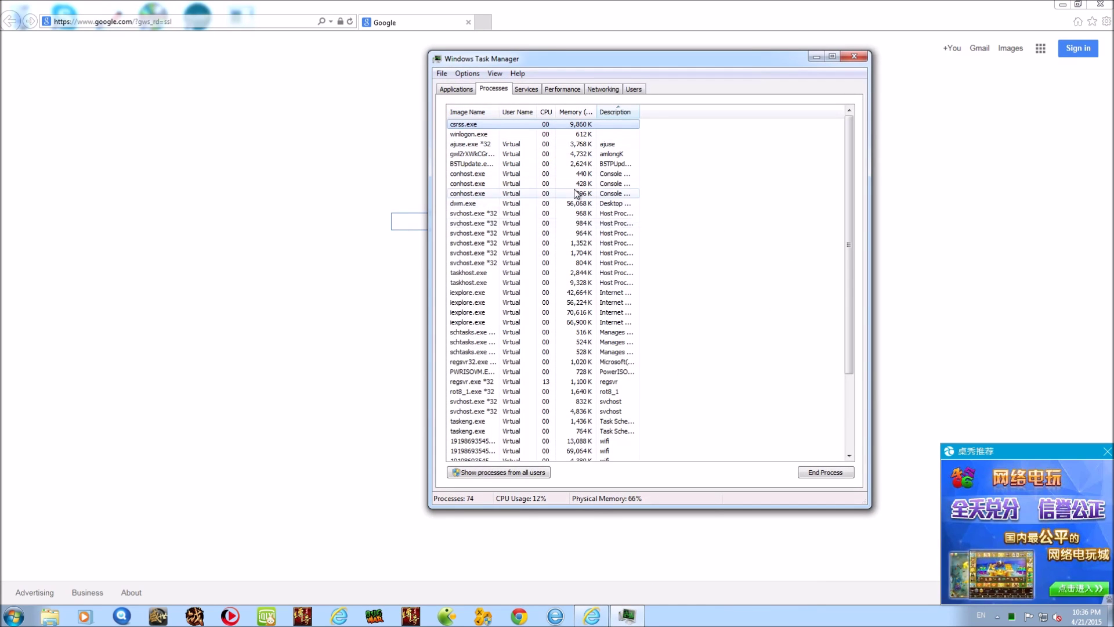
drag(561, 66, 561, 90)
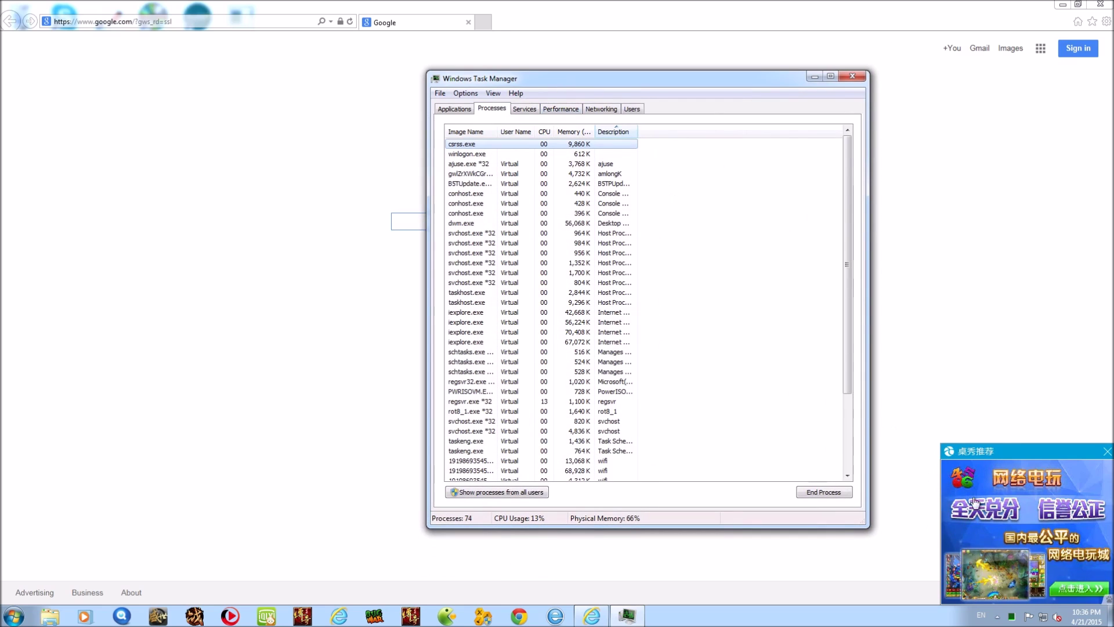
click(853, 76)
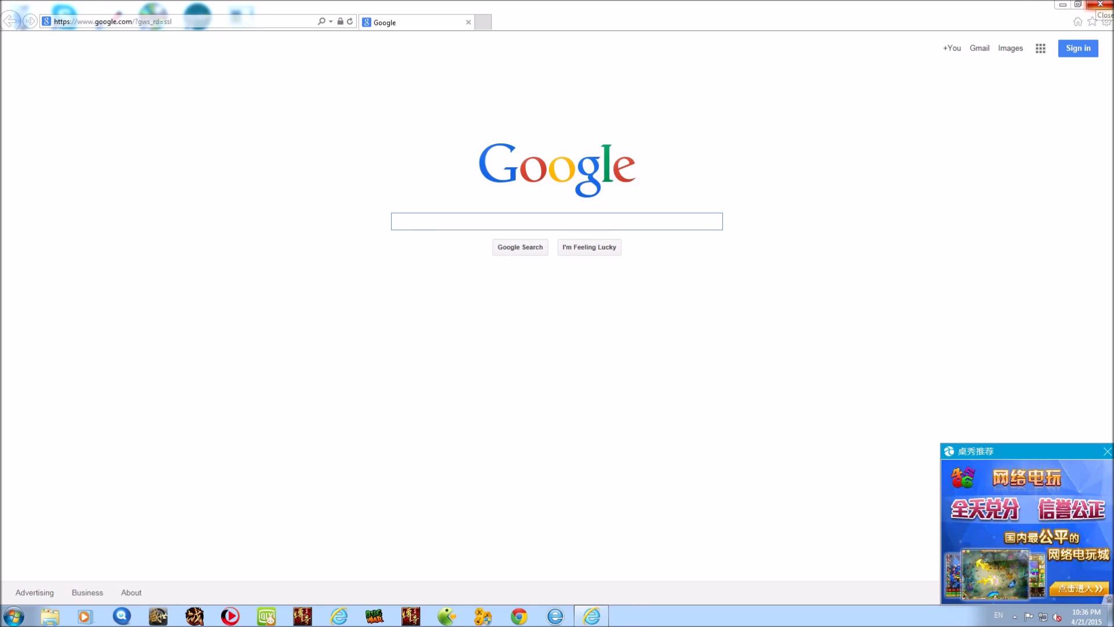
click(1100, 4)
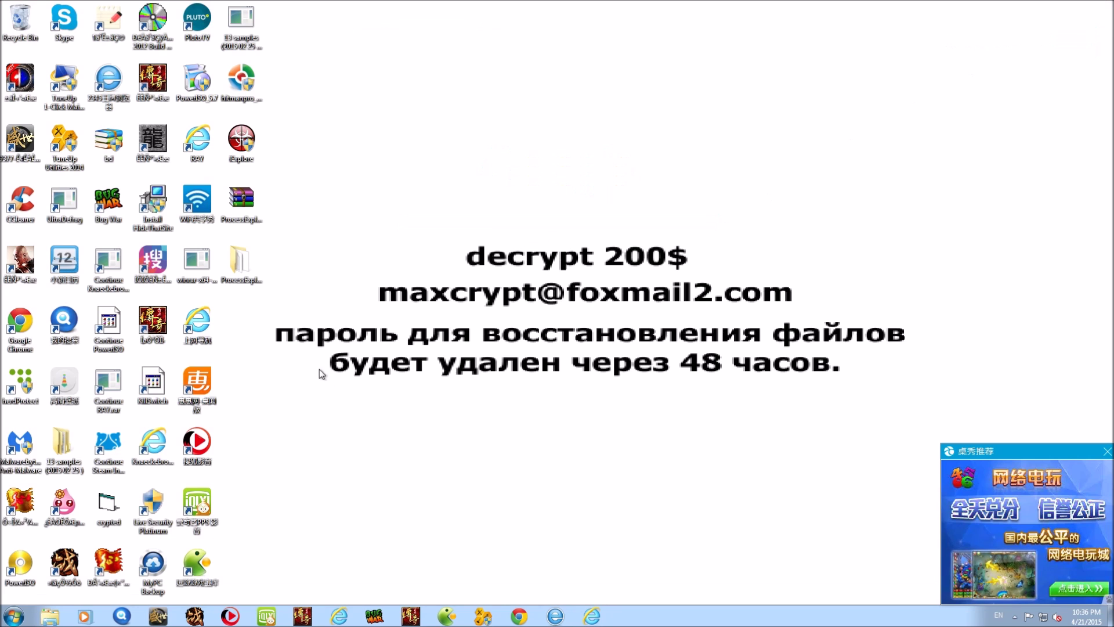
right_click(630, 609)
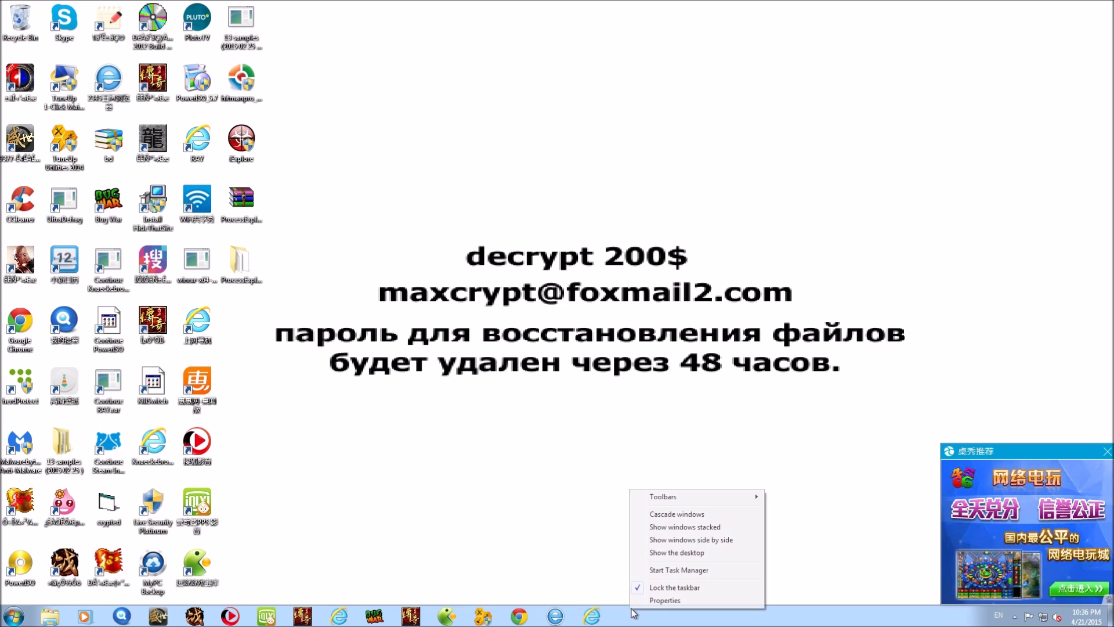
click(550, 433)
click(15, 615)
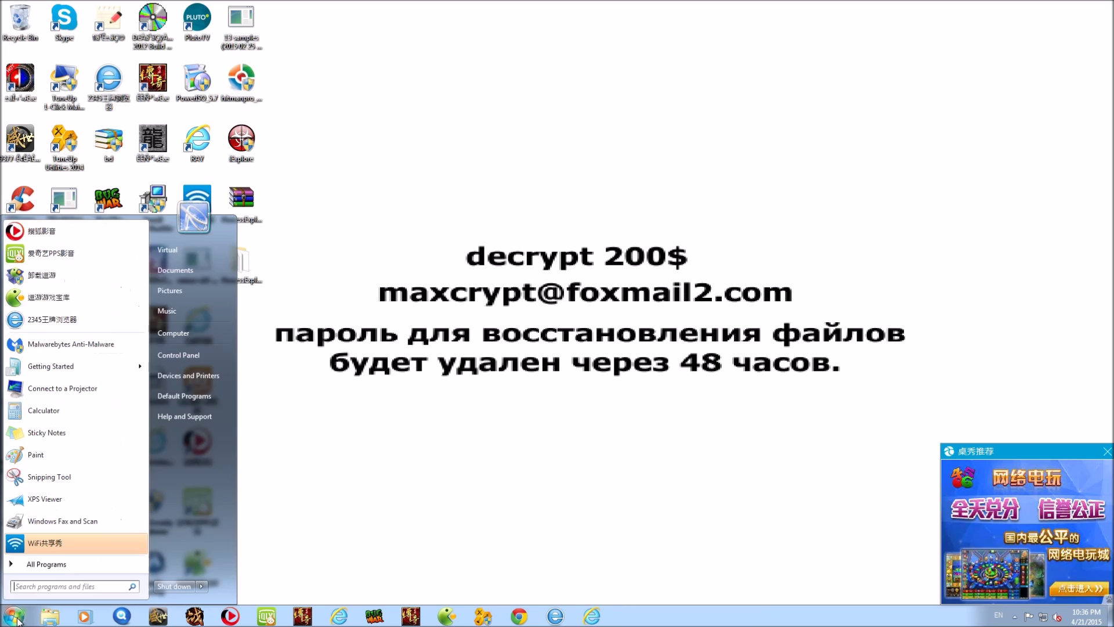
text(cmd)
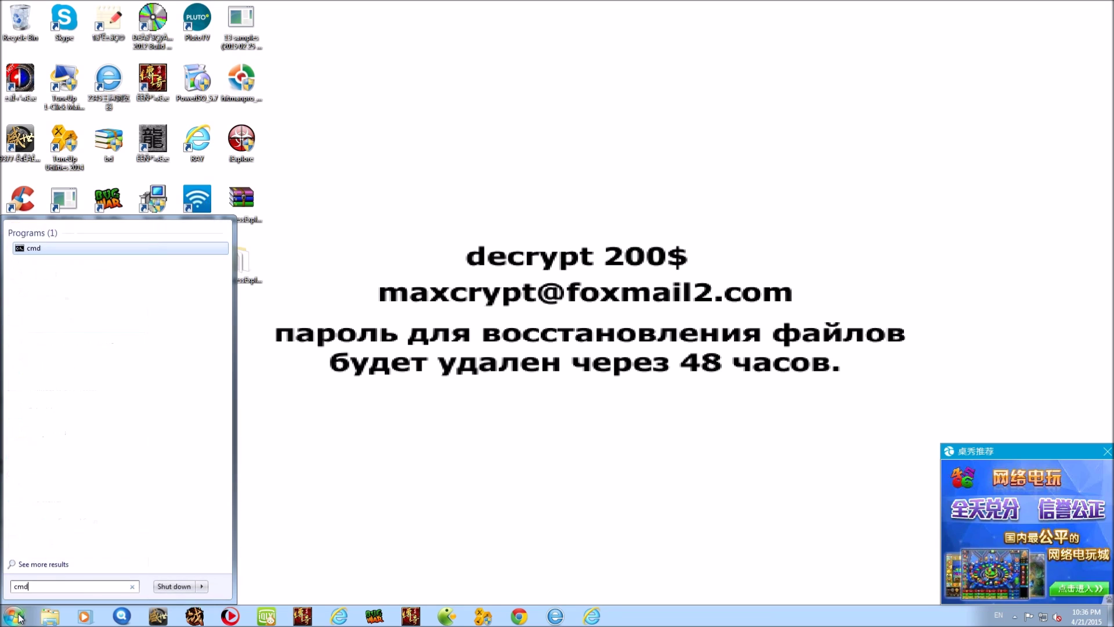
key(Return)
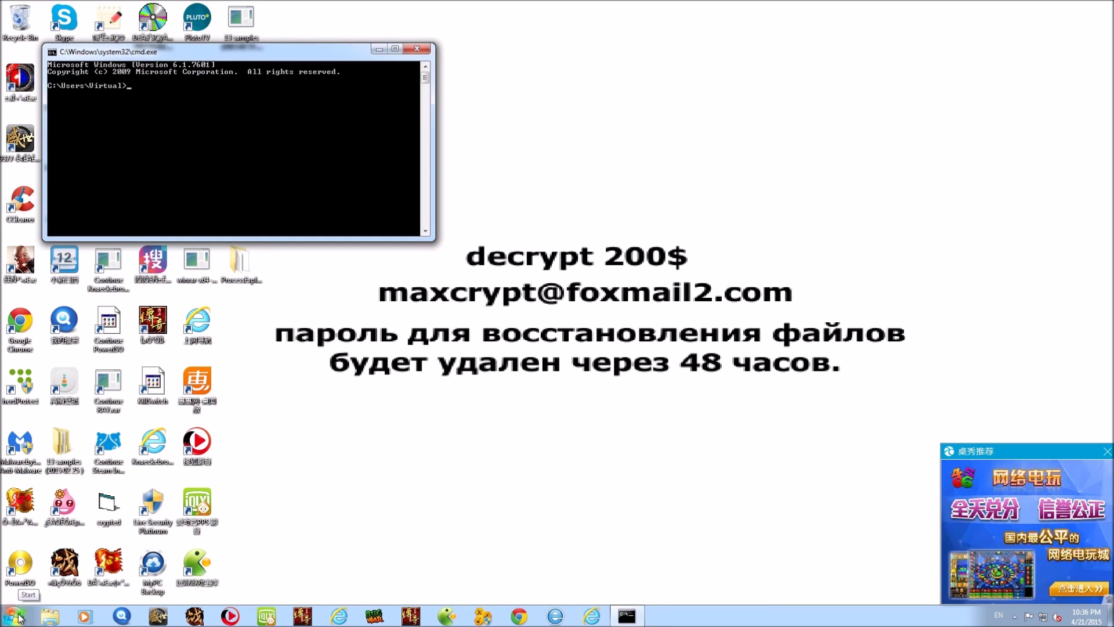
text(exit)
key(Return)
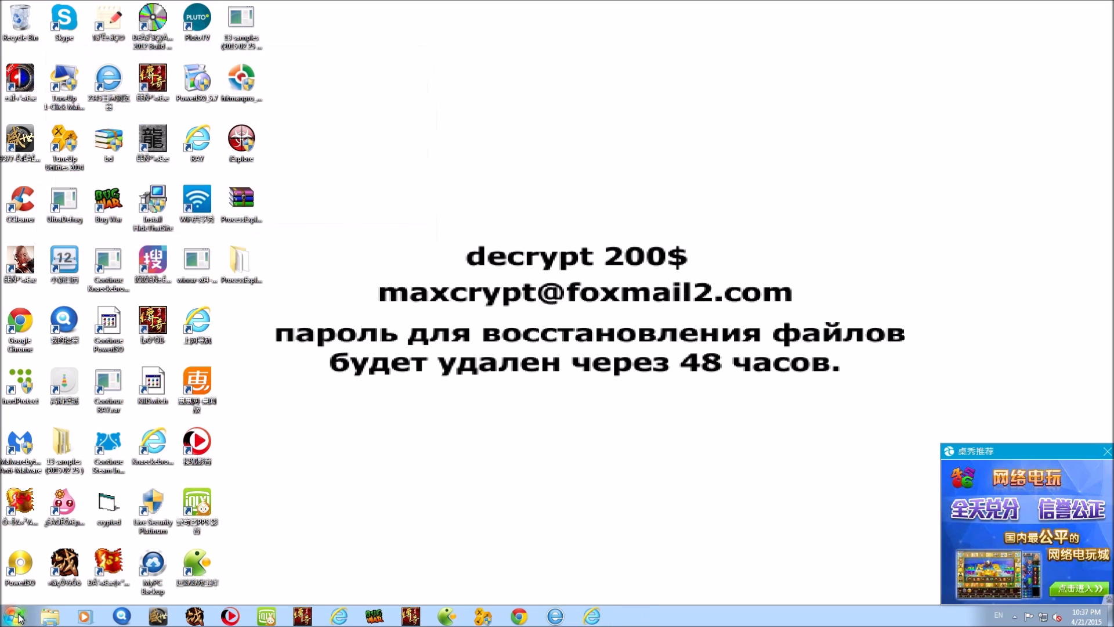
Step: Launch msconfig from Start search and review its Startup tab list of programs
click(14, 616)
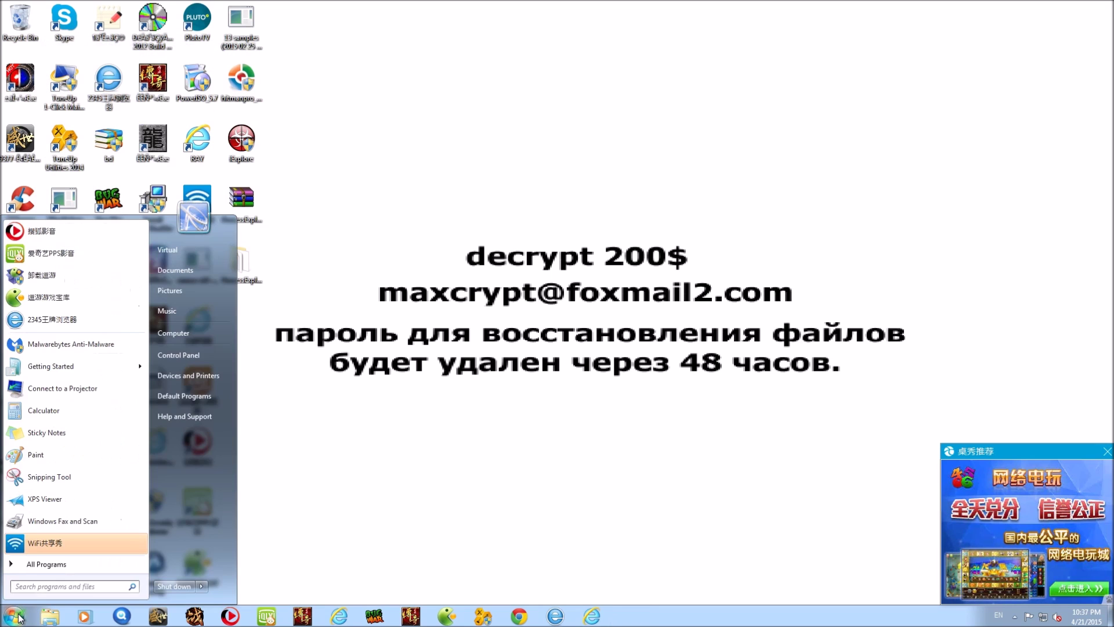
text(msconfig)
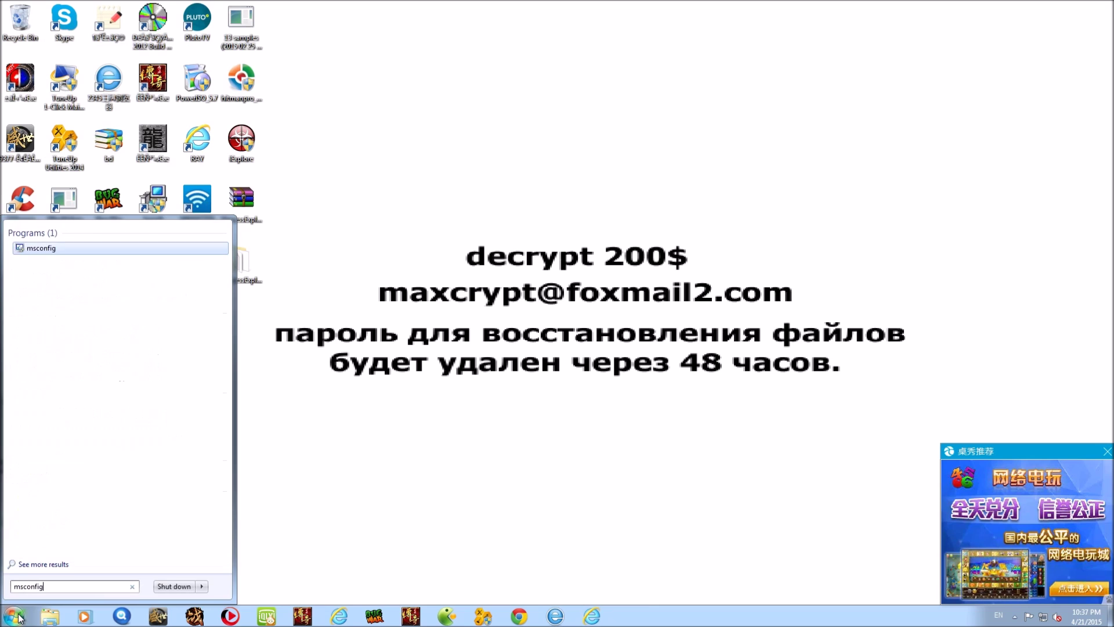
key(Return)
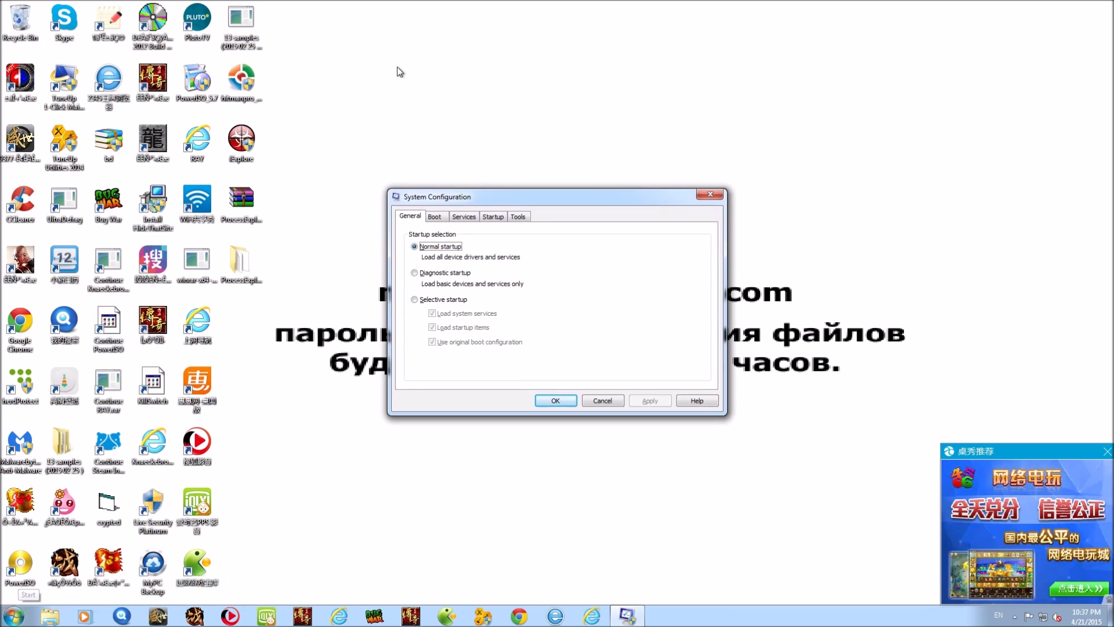
click(493, 216)
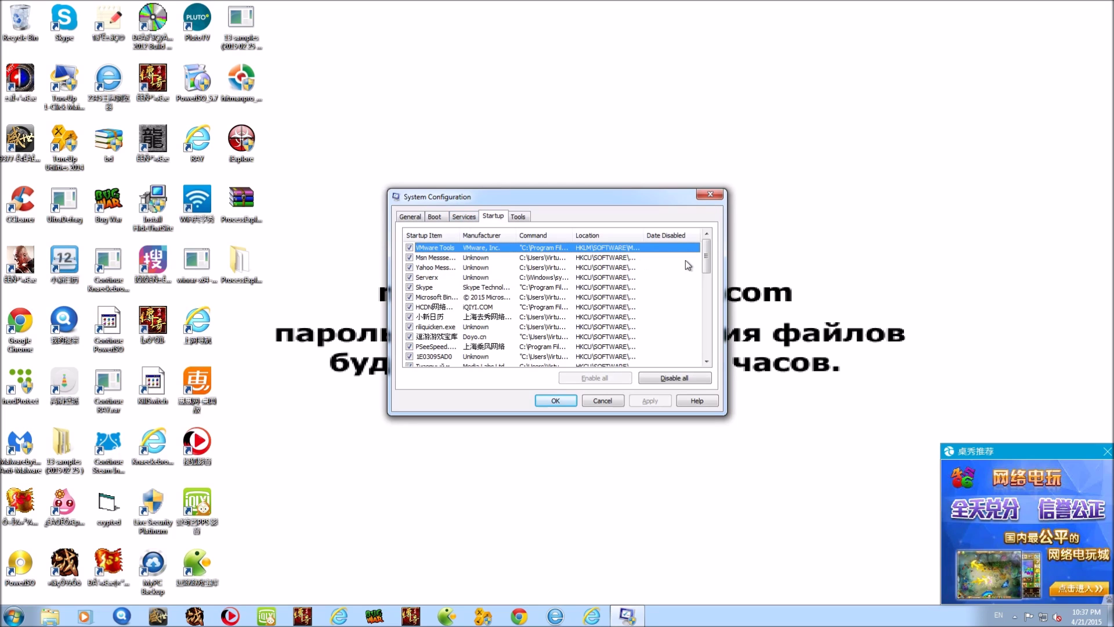
drag(706, 260, 722, 239)
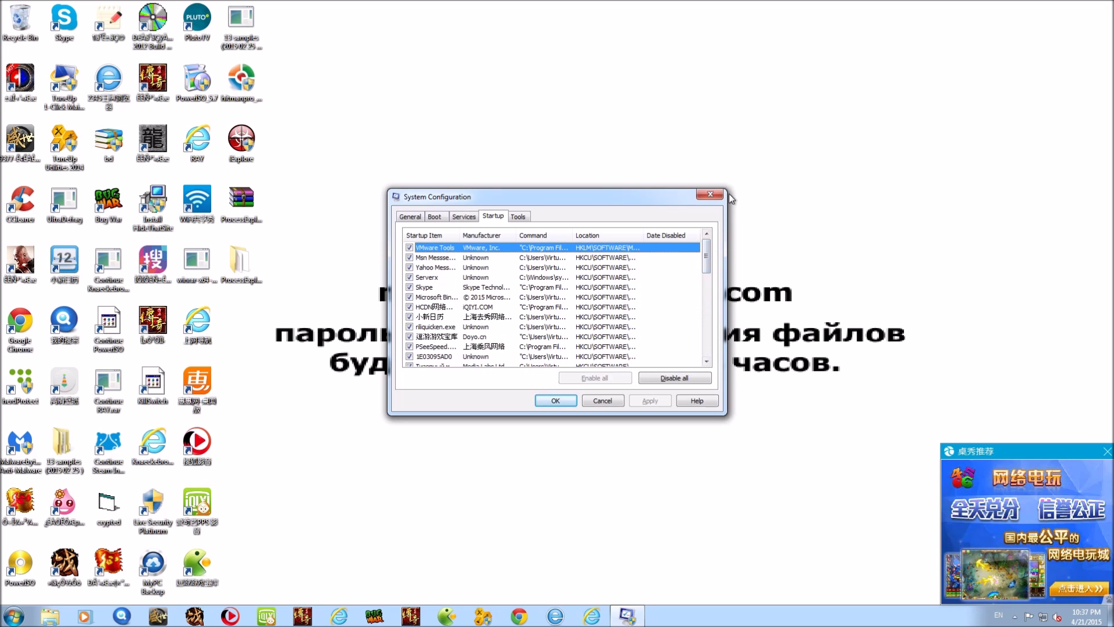
Step: Close System Configuration, try running hitmanpro_x64, and dismiss the invalid Win32 application error
click(710, 194)
double_click(251, 86)
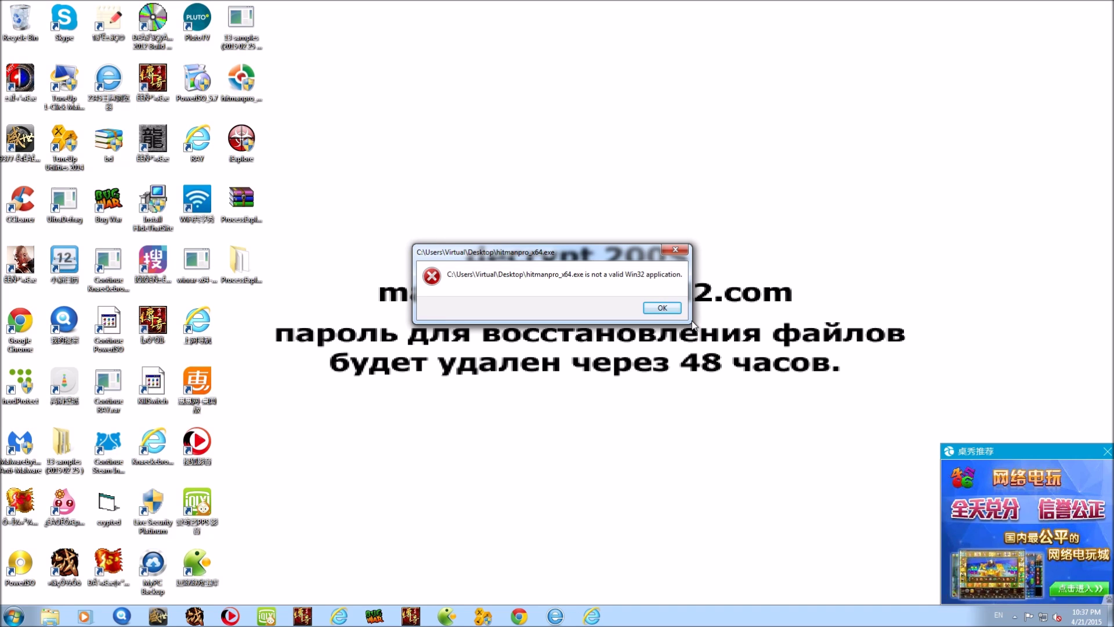
click(653, 310)
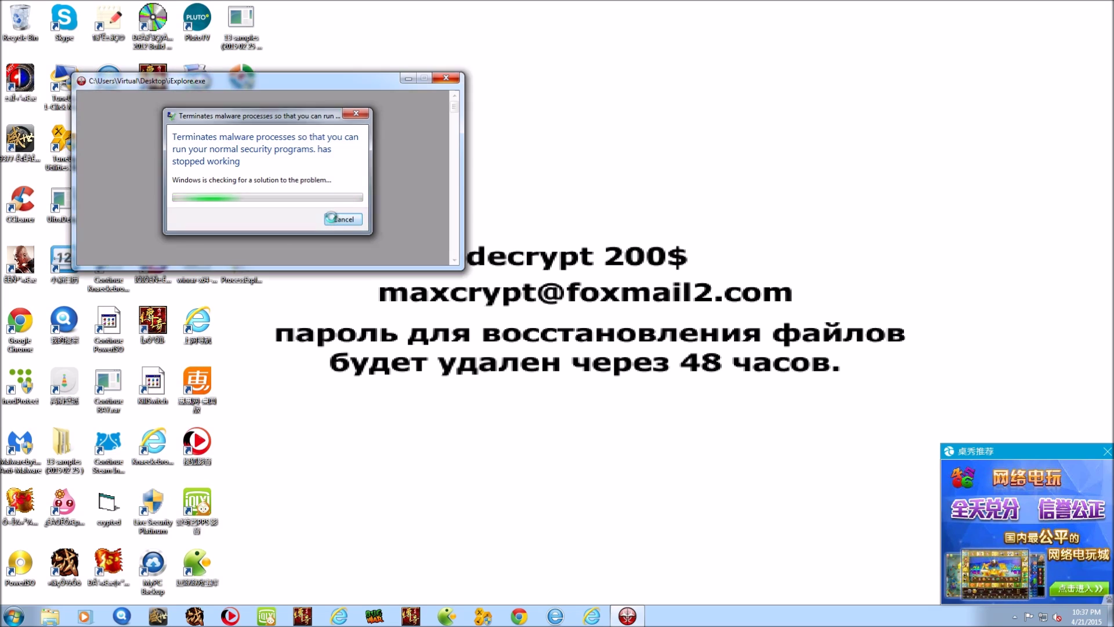
Step: Marquee-select a group of desktop icons
drag(328, 28, 295, 504)
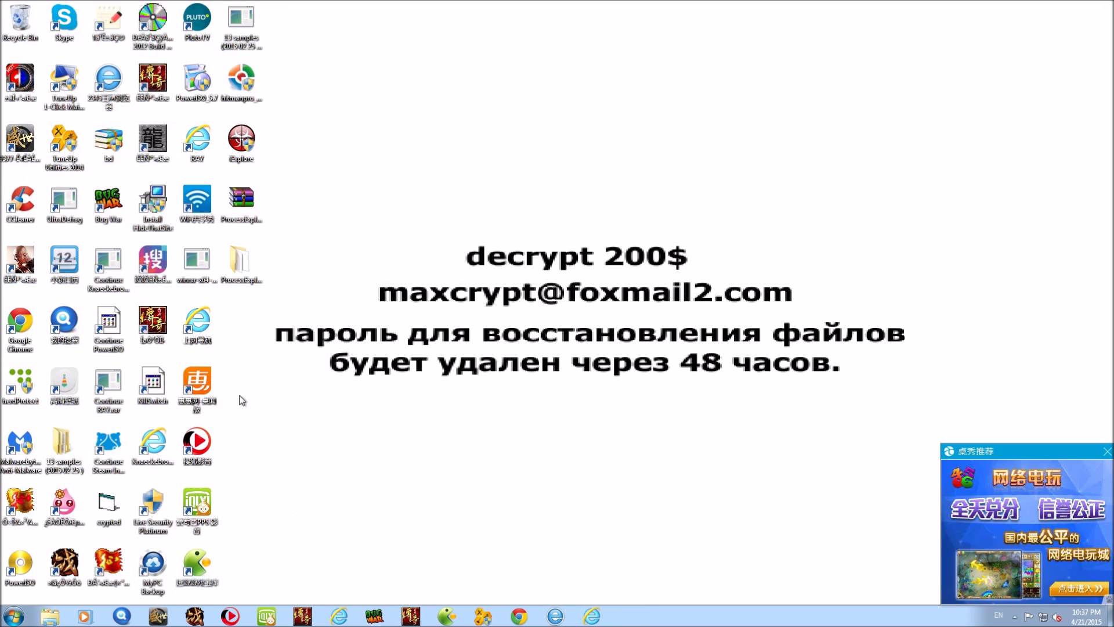
Step: Try launching KillSwitch and keep its broken shortcut when asked to delete it
double_click(162, 392)
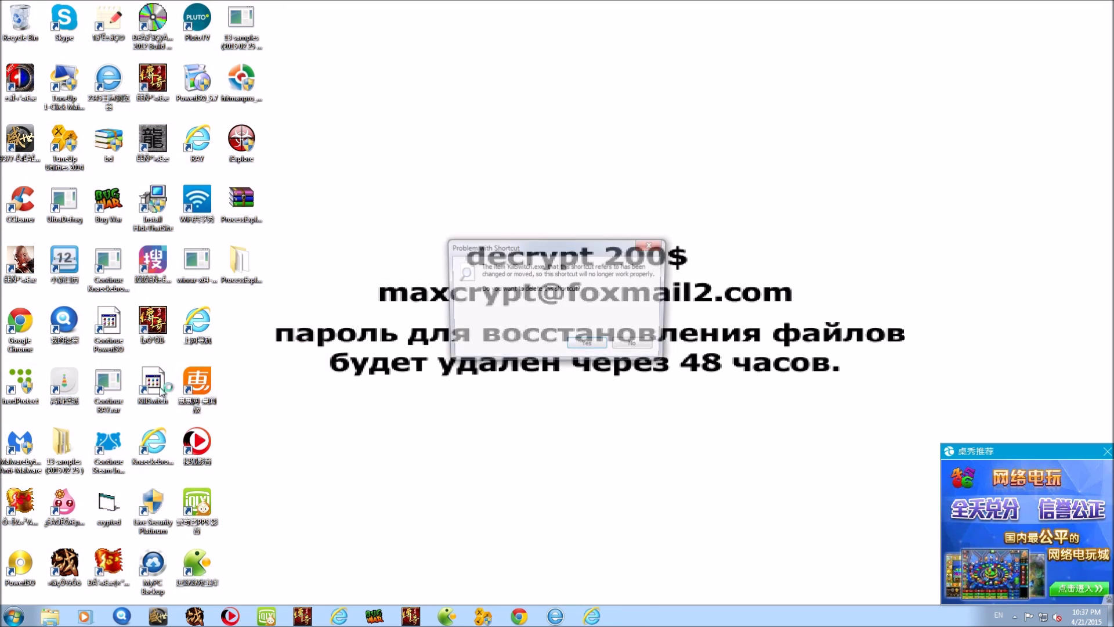
click(635, 347)
click(277, 428)
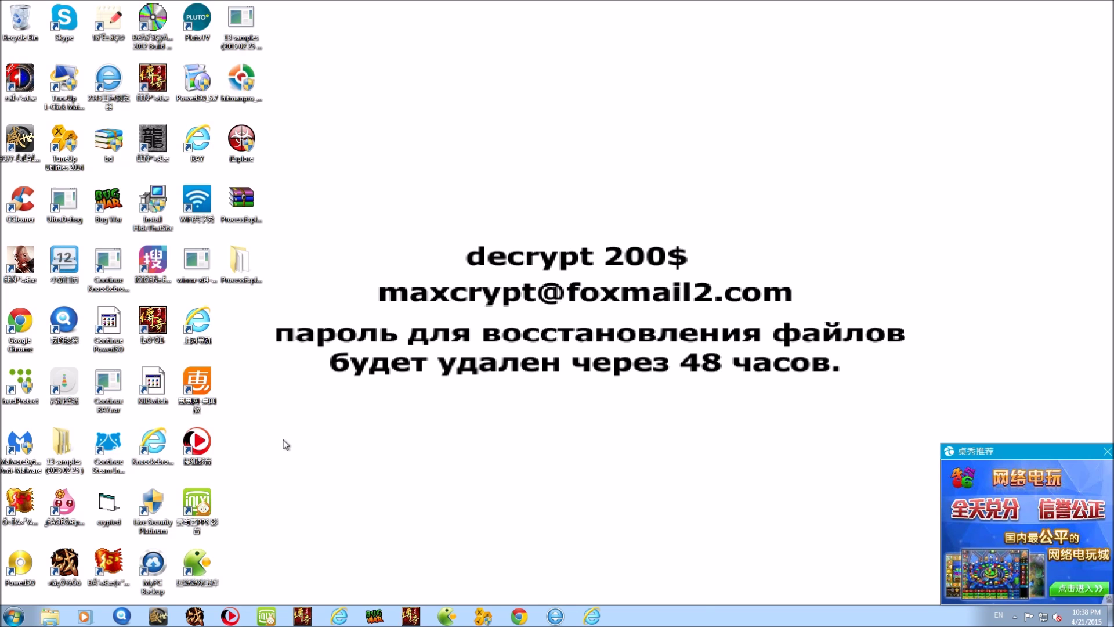
Step: Open Task Manager and select the gwlZrXWkCGr process
right_click(649, 615)
click(680, 583)
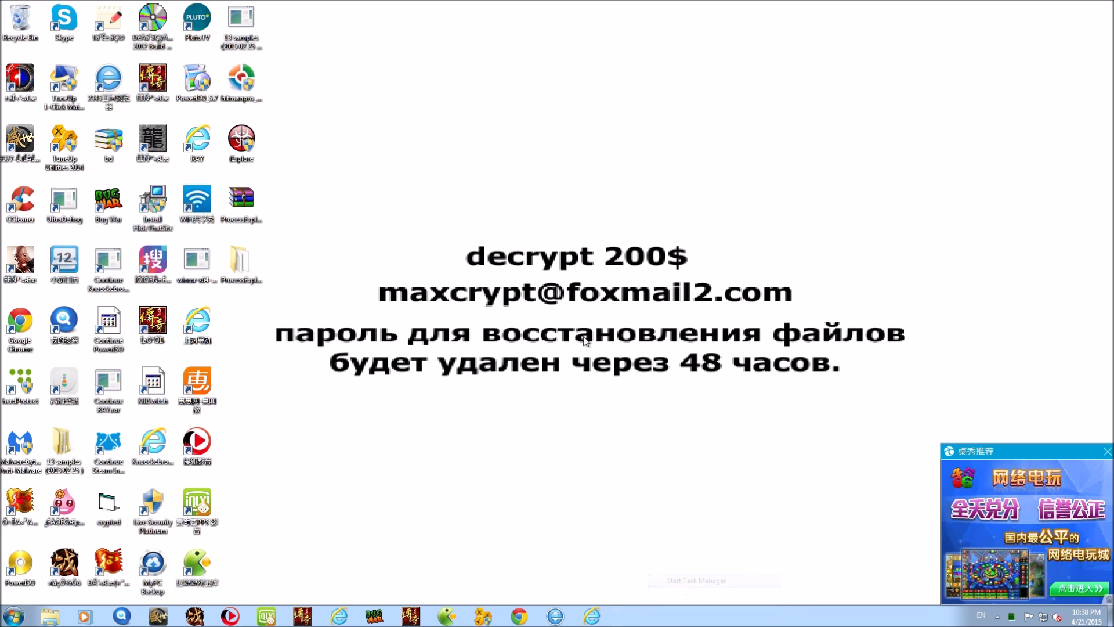
click(615, 173)
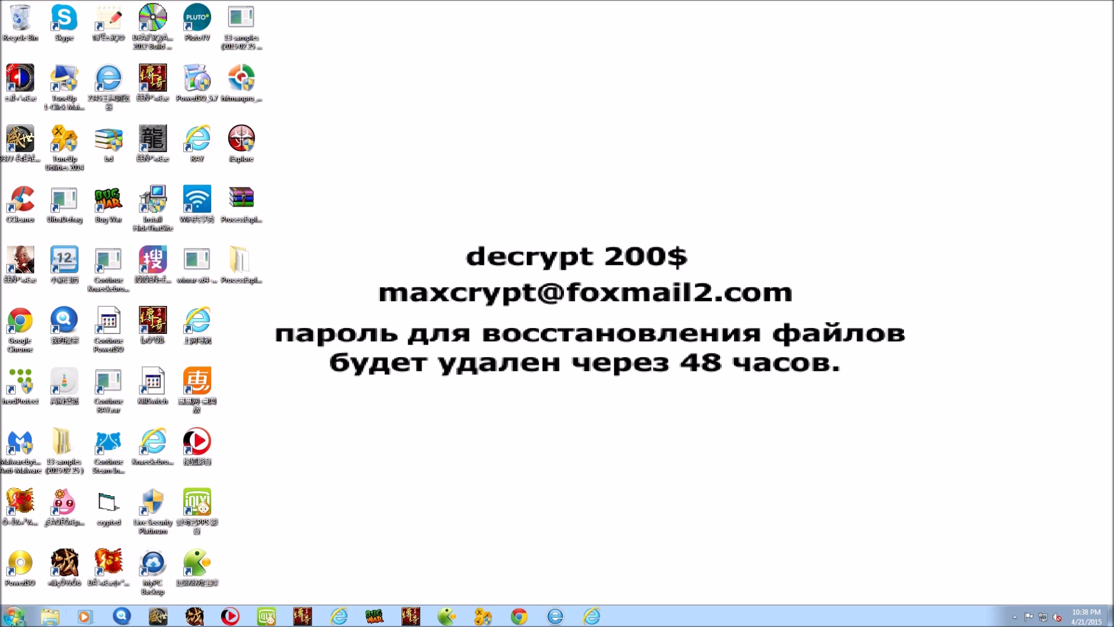
click(13, 615)
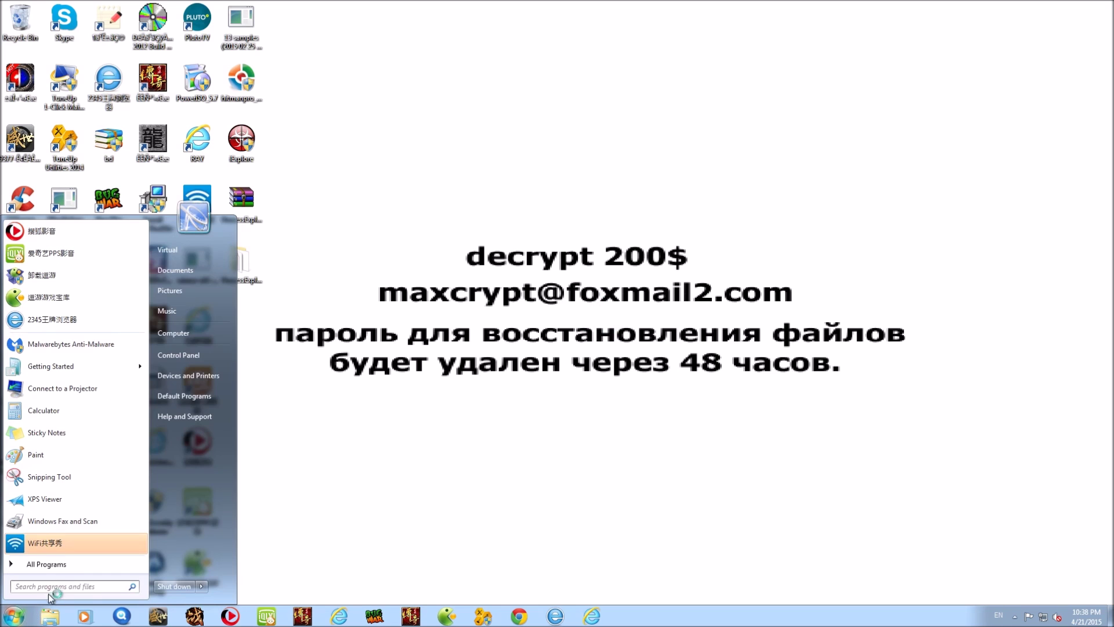
Step: Launch Malwarebytes Anti-Malware Chameleon from its Tools folder and run Chameleon #1
click(69, 564)
scroll(105, 422, down, 6)
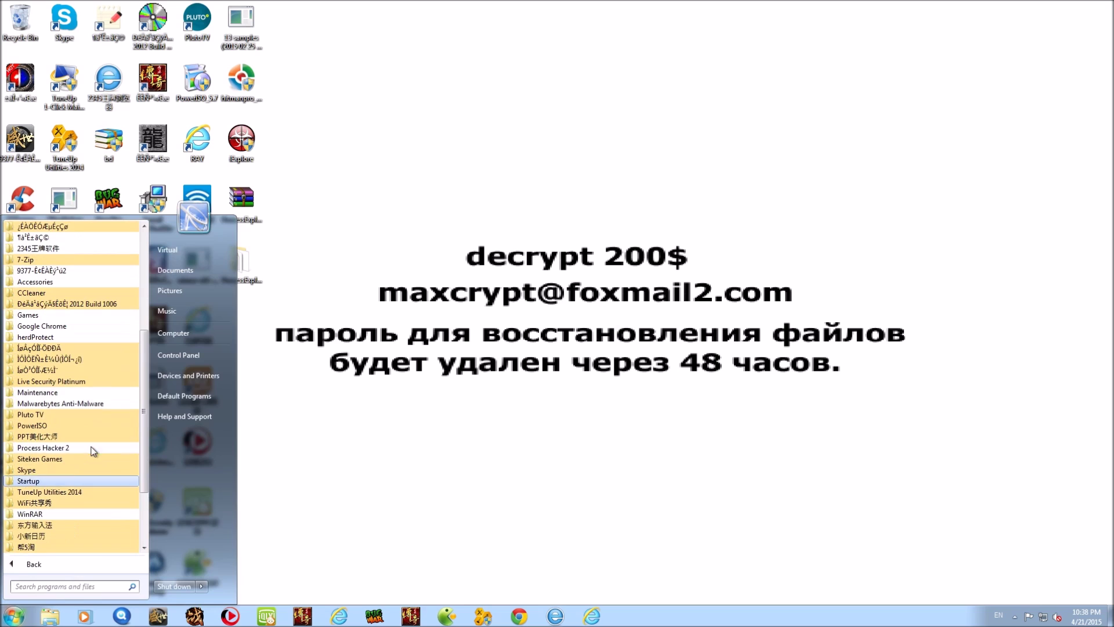
click(93, 404)
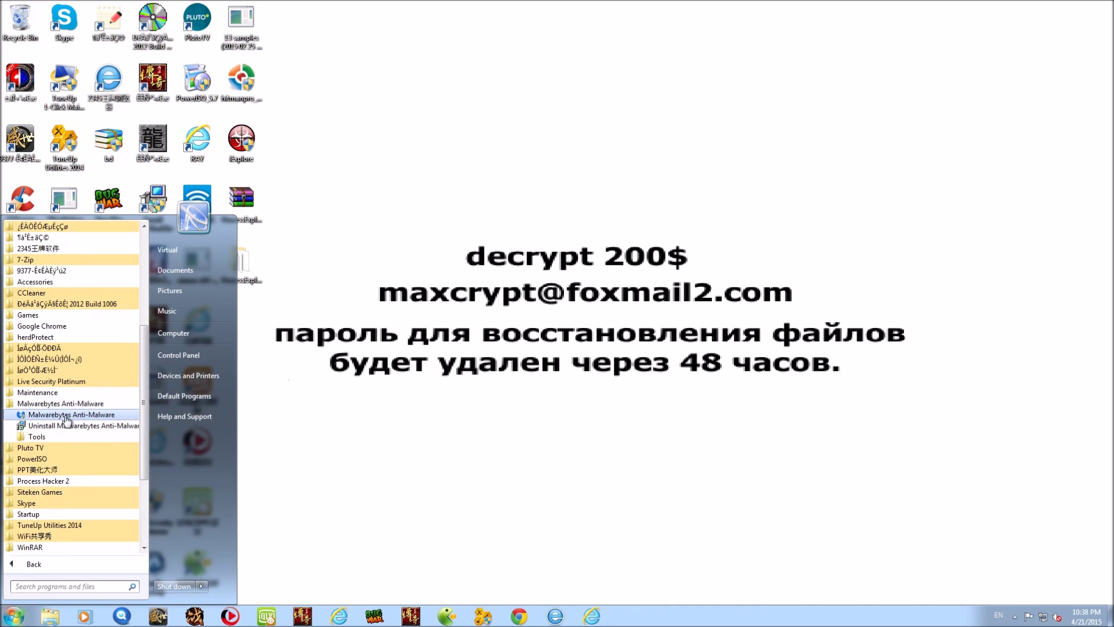
click(43, 435)
click(43, 449)
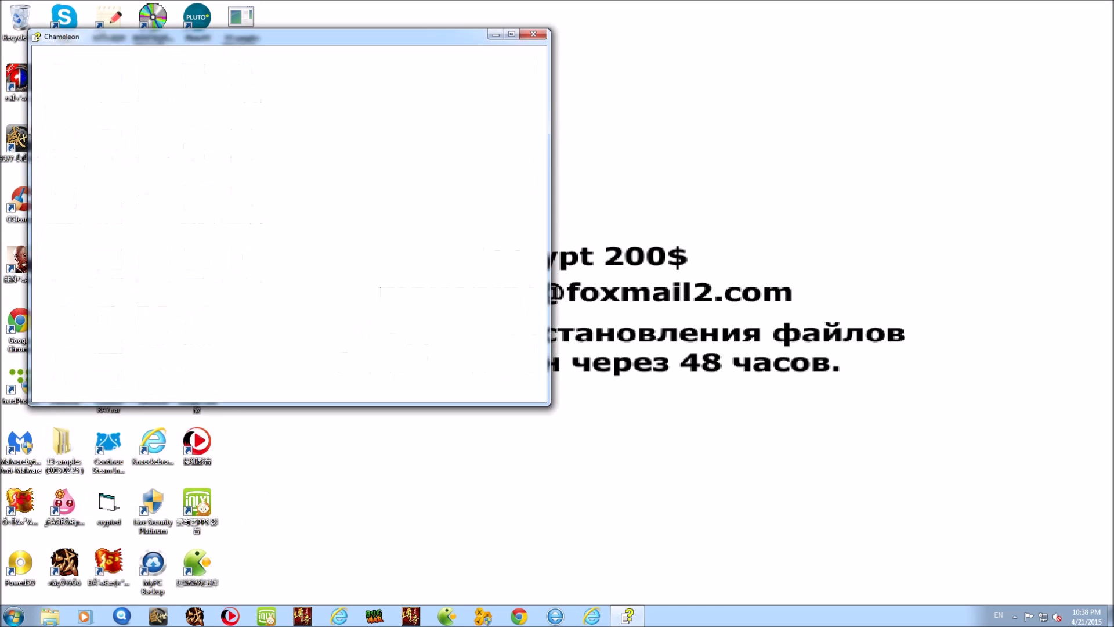
click(118, 240)
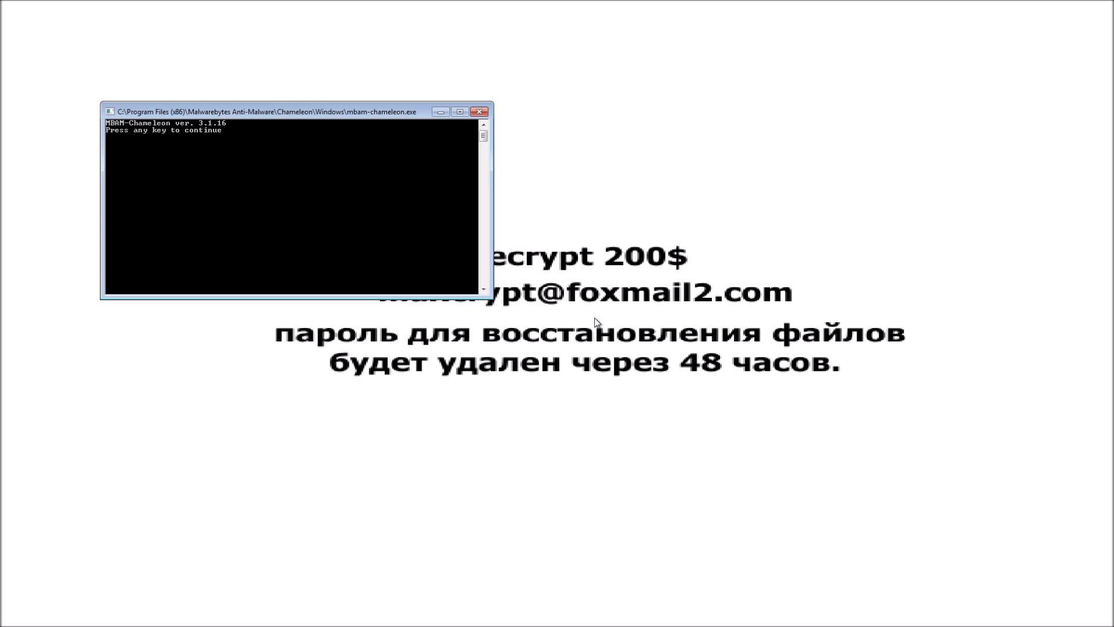
key(Return)
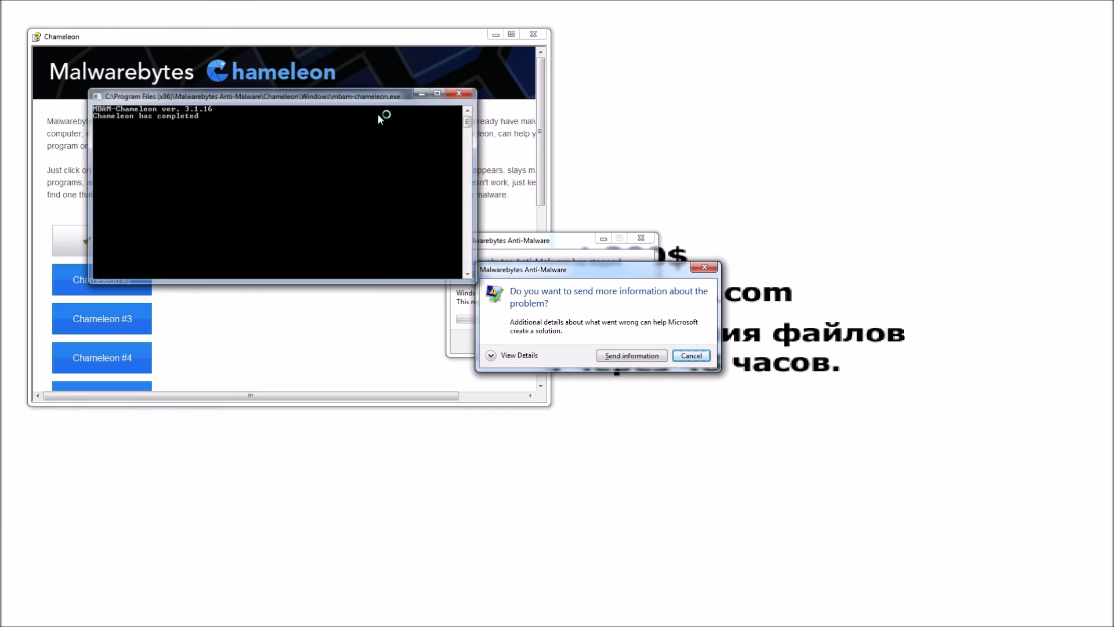
Step: Close the Chameleon console and crash prompt, open Task Manager, and close the Chameleon window
key(Return)
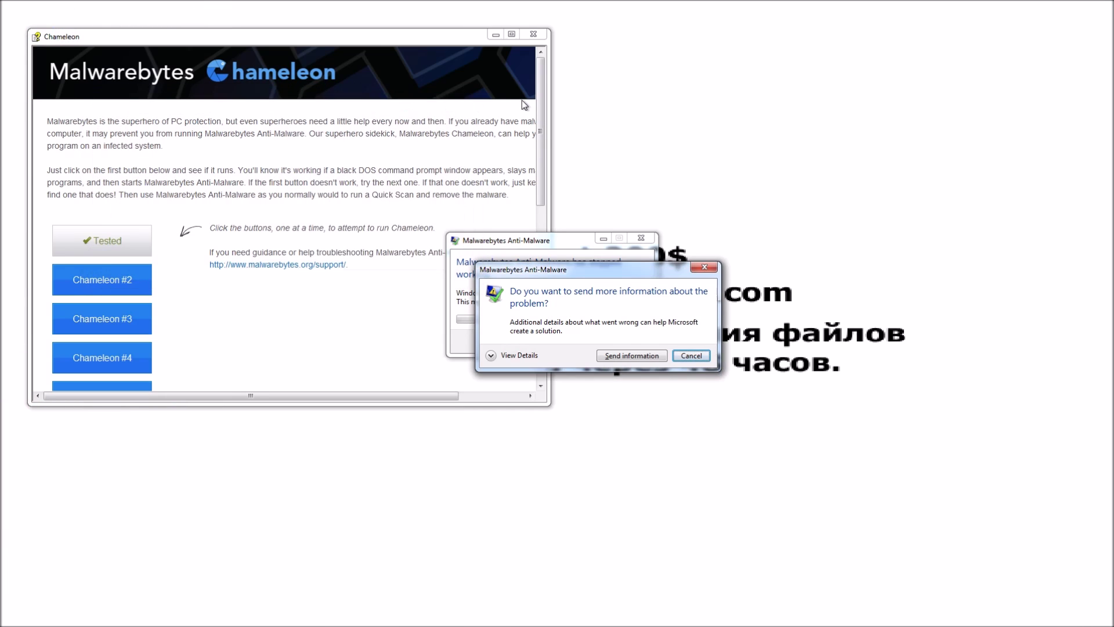
click(690, 355)
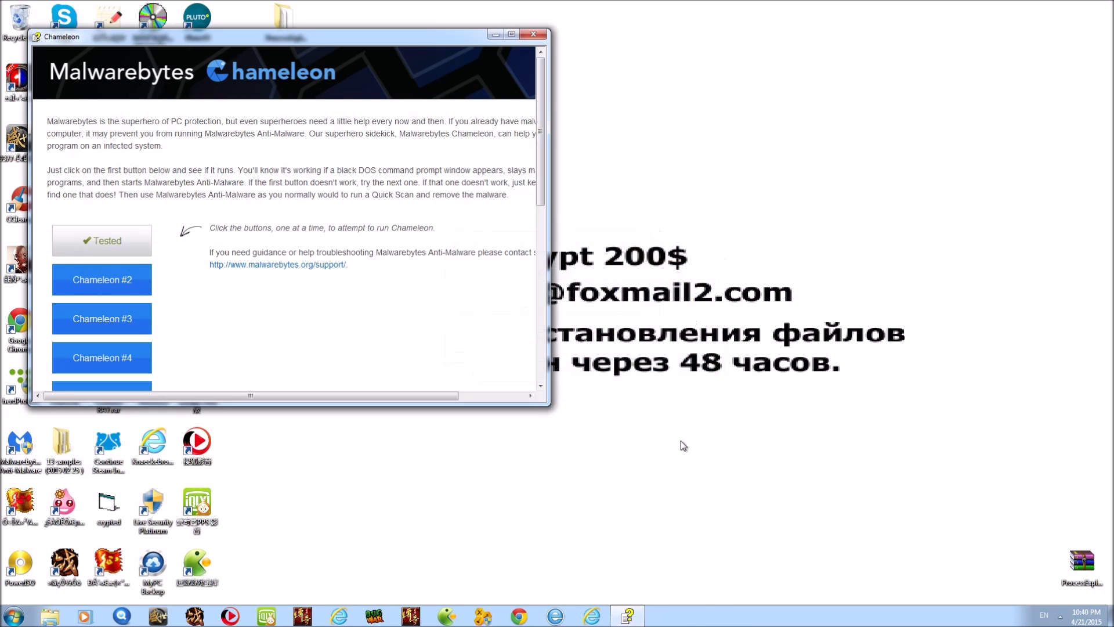
right_click(707, 608)
click(734, 576)
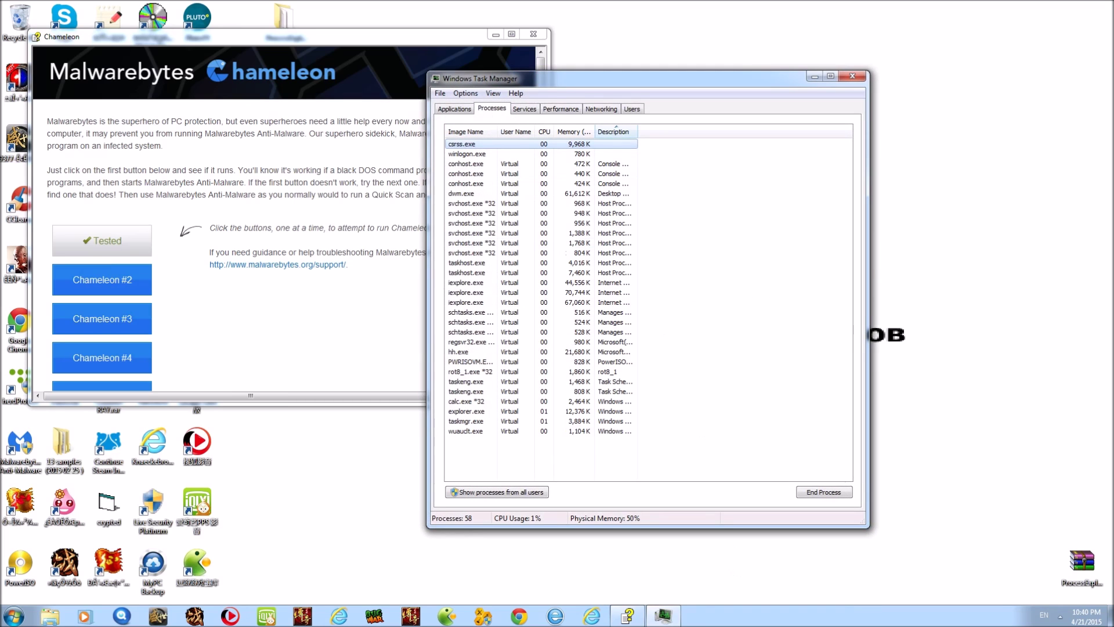
click(429, 41)
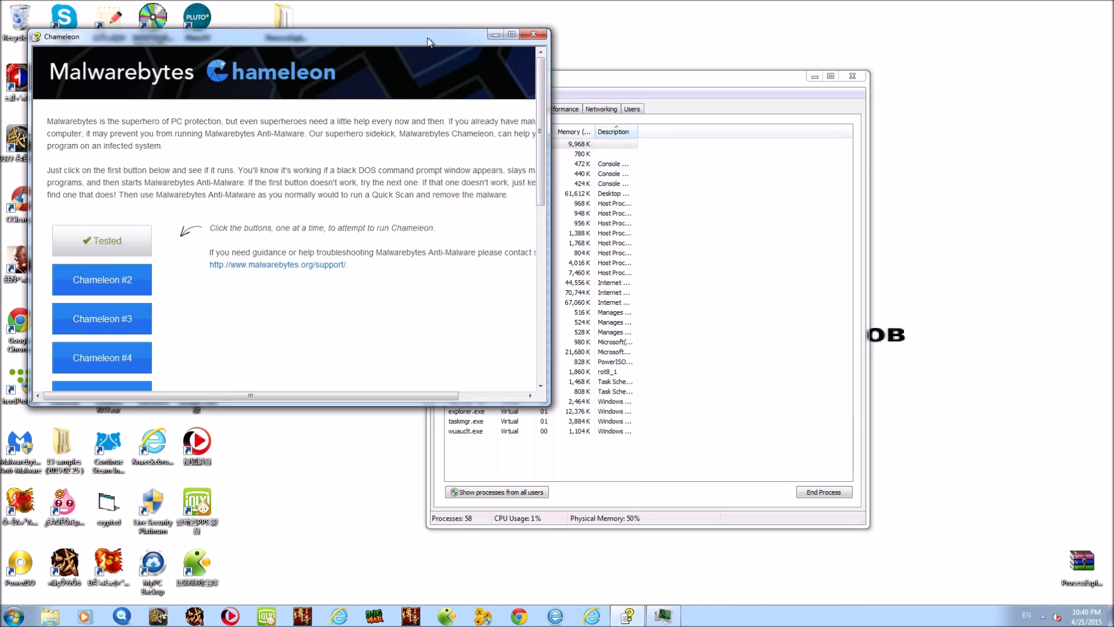
click(530, 36)
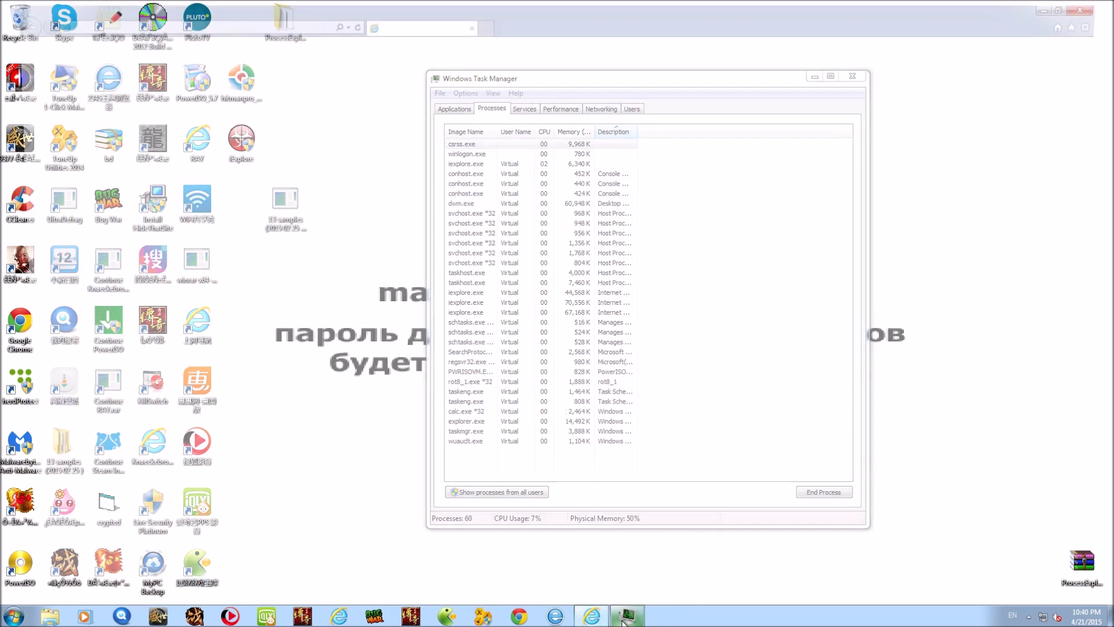
mouse_move(623, 619)
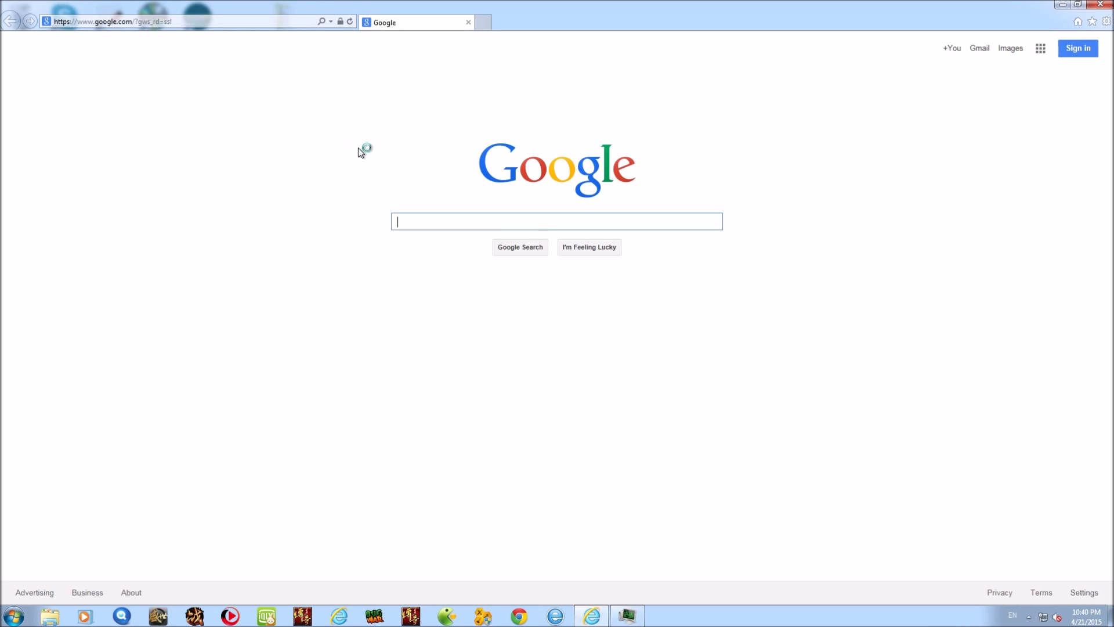
Step: Go to malwaretips.com, then pick the malwarebytes.org address suggestion
click(229, 22)
text(mal)
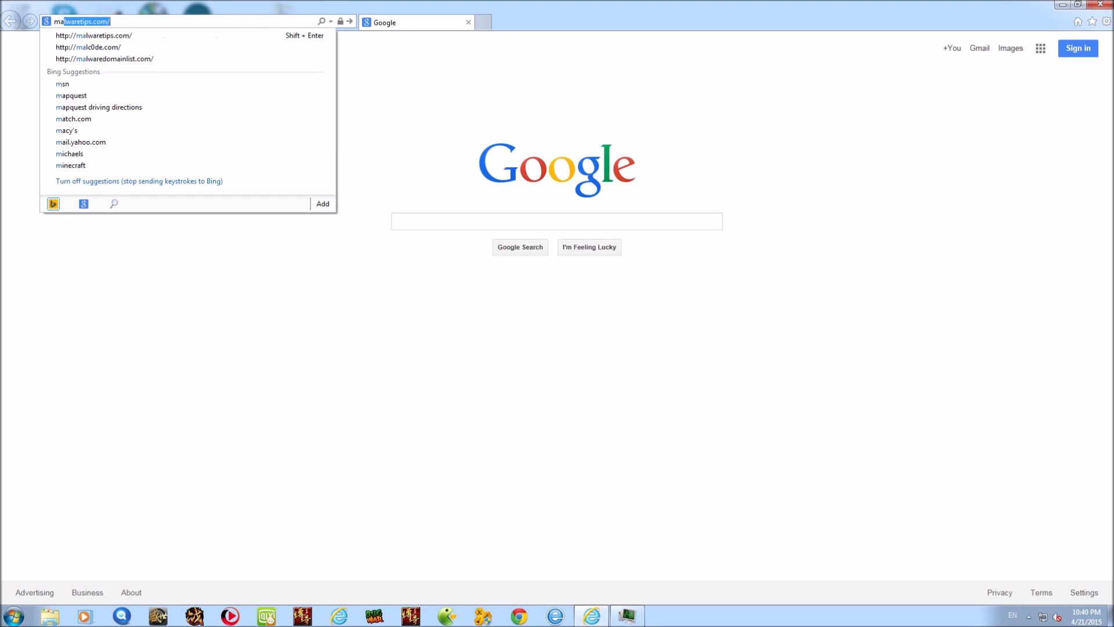
text(ware)
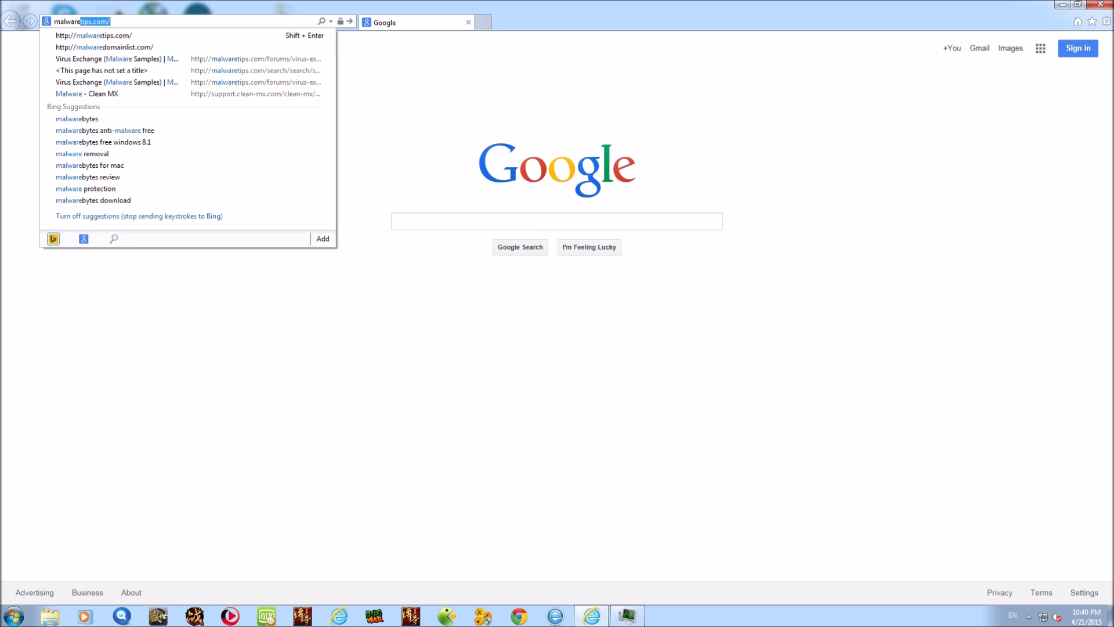
key(Return)
click(229, 22)
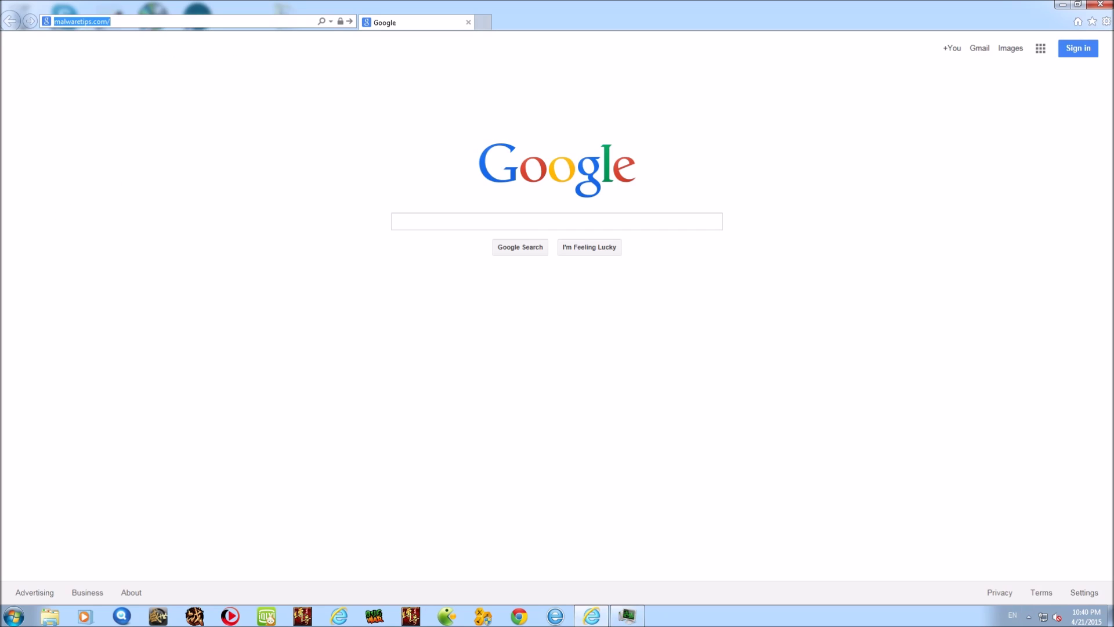
text(malwareby)
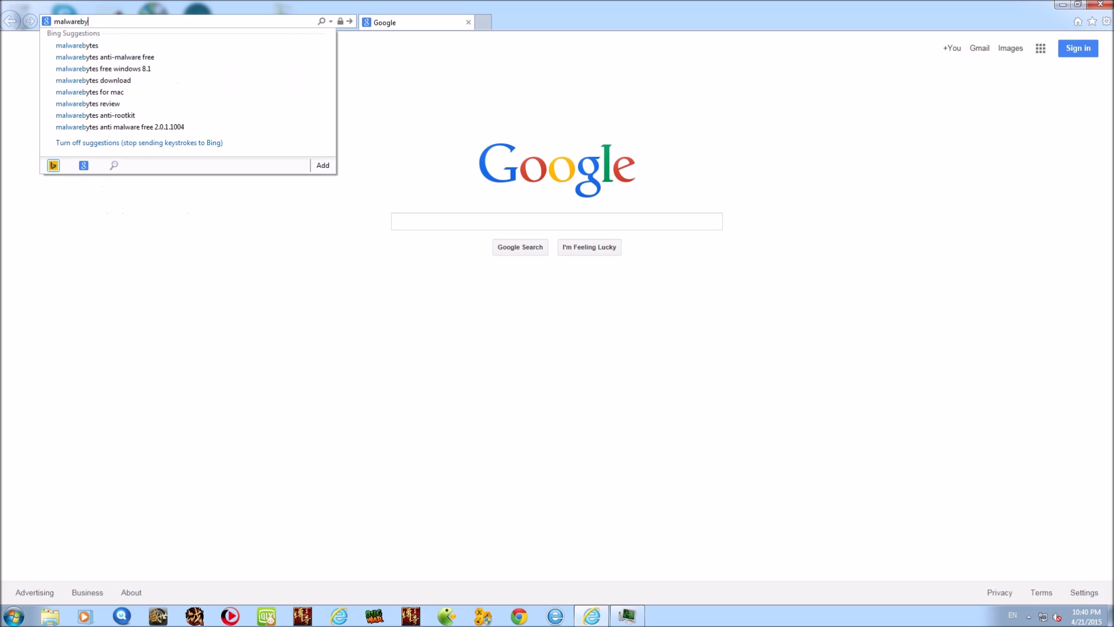
text(te.or)
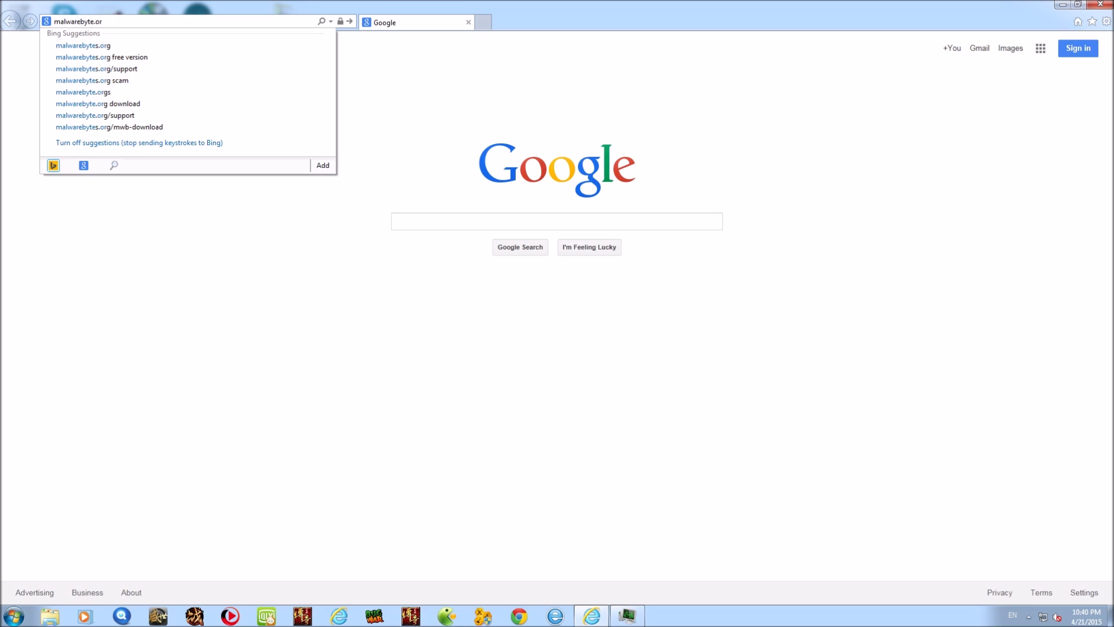
key(Down)
key(Return)
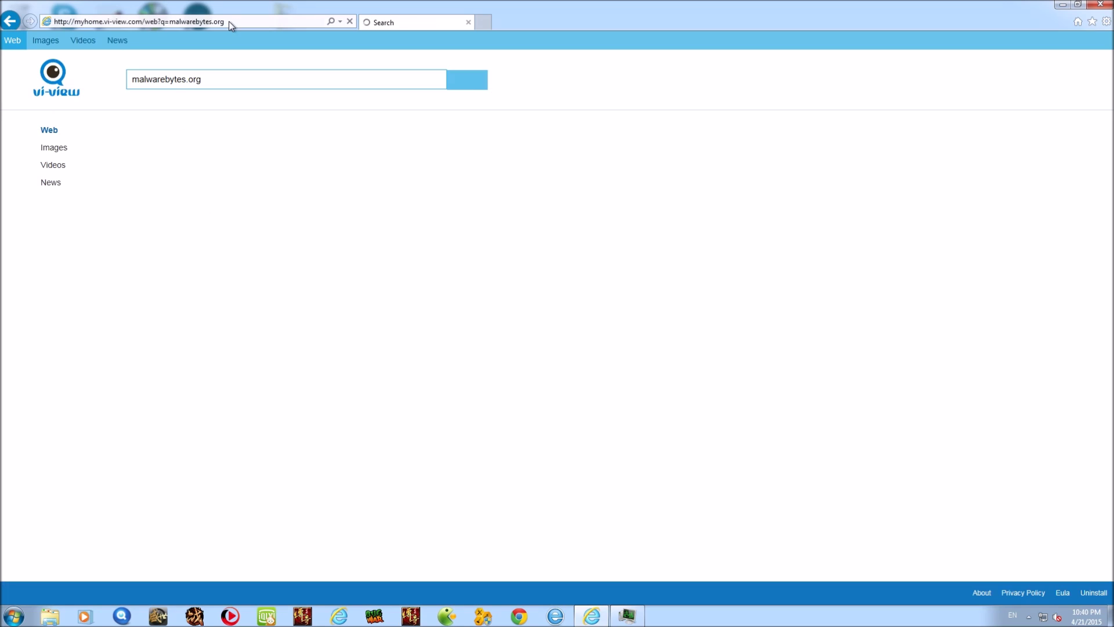
Step: Start Task Manager and retype malwarebytes.org over the hijacked search address to load it
click(208, 19)
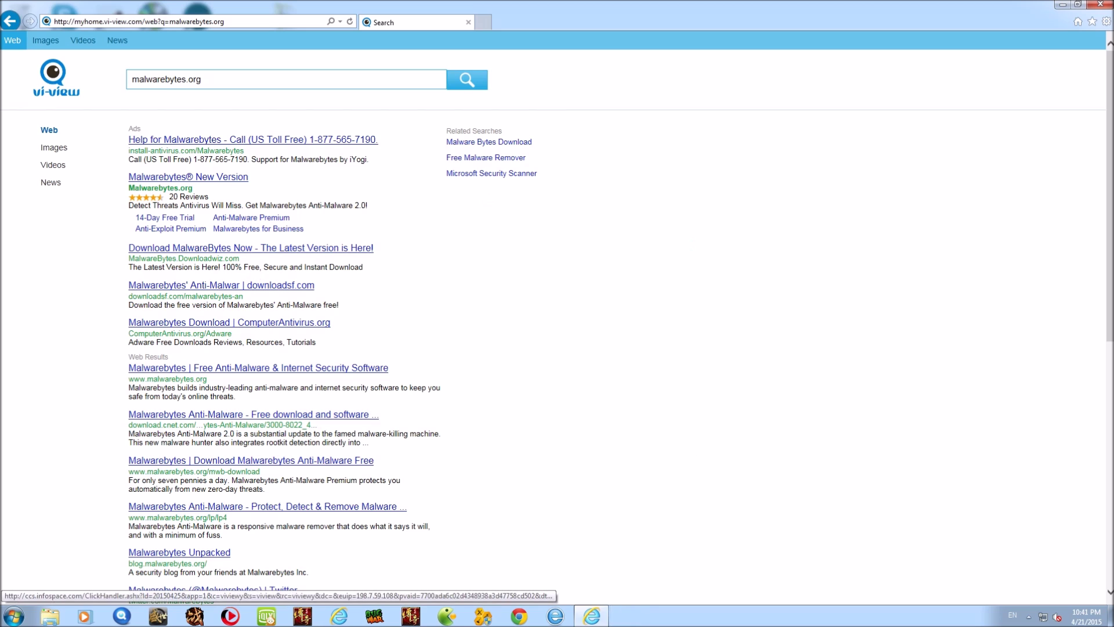
right_click(683, 616)
click(714, 576)
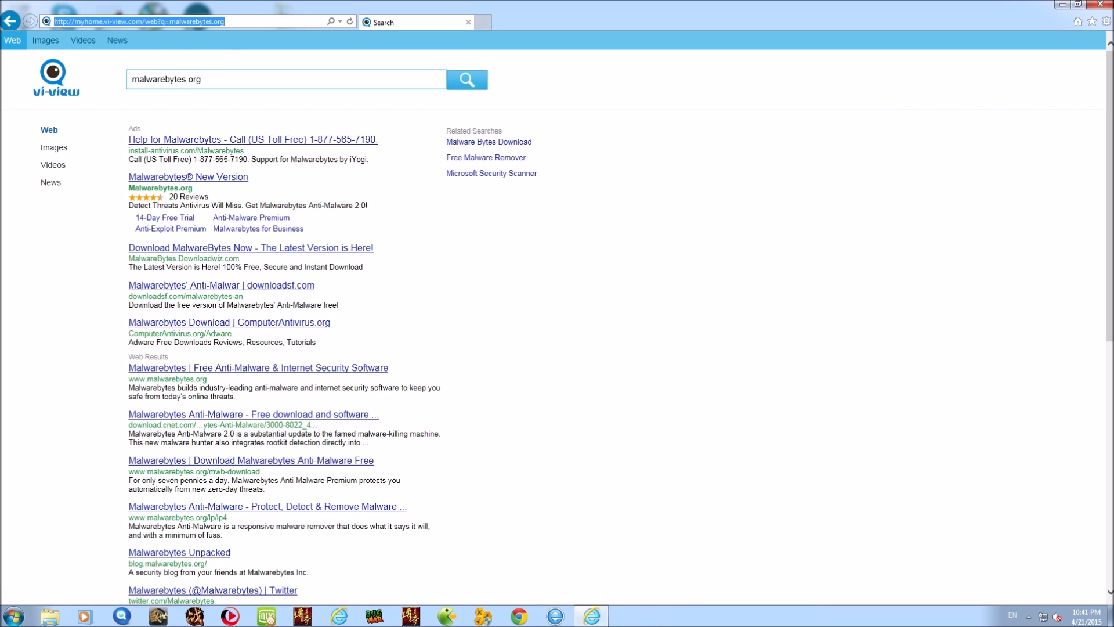
text(malwareby)
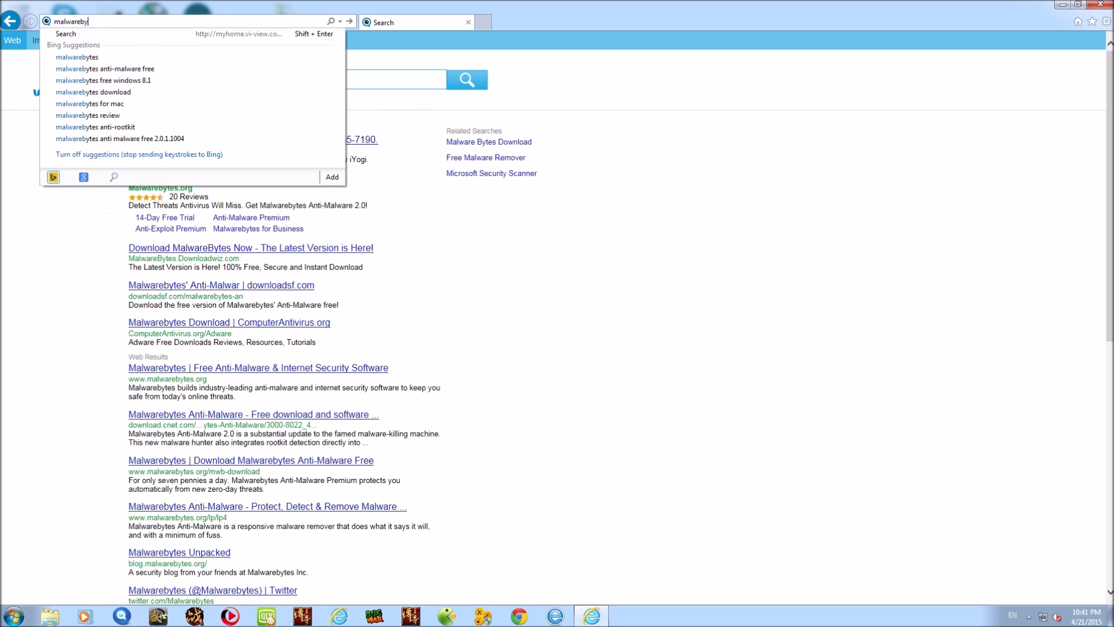
text(tes.org)
key(Return)
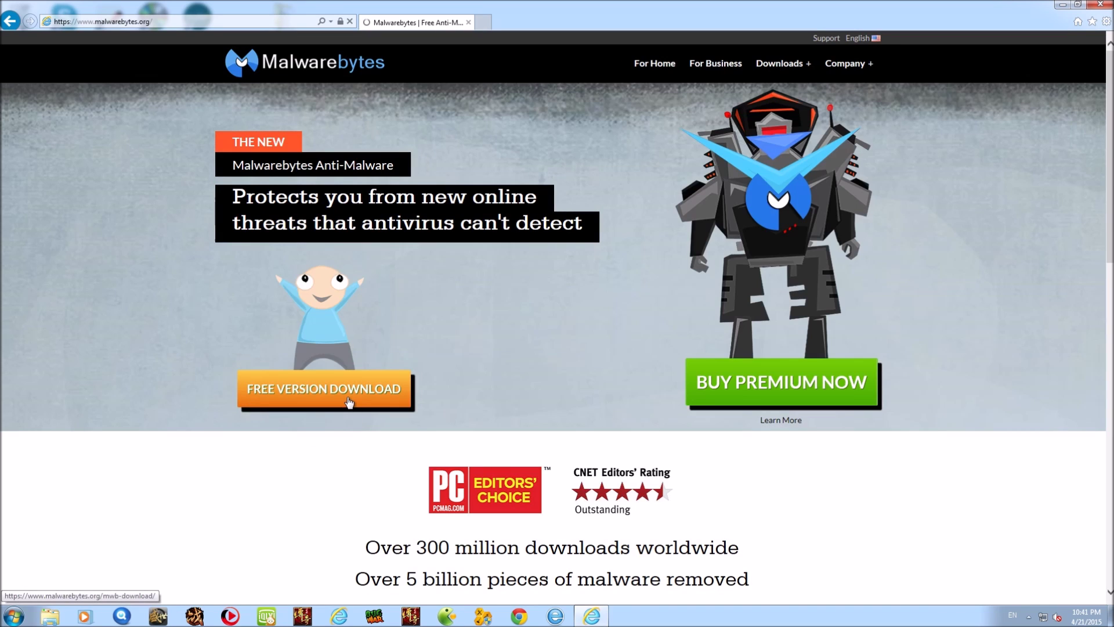
Step: Save the free Malwarebytes installer mbam-setup-2.1.6.1022.exe to the Desktop and track its download progress
click(349, 402)
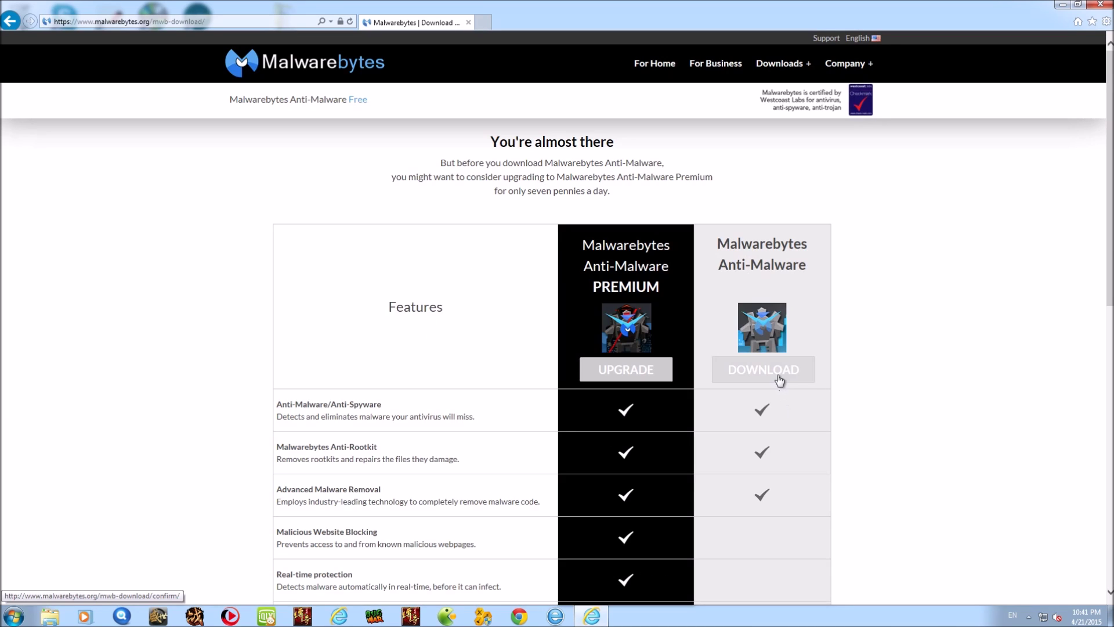
click(779, 380)
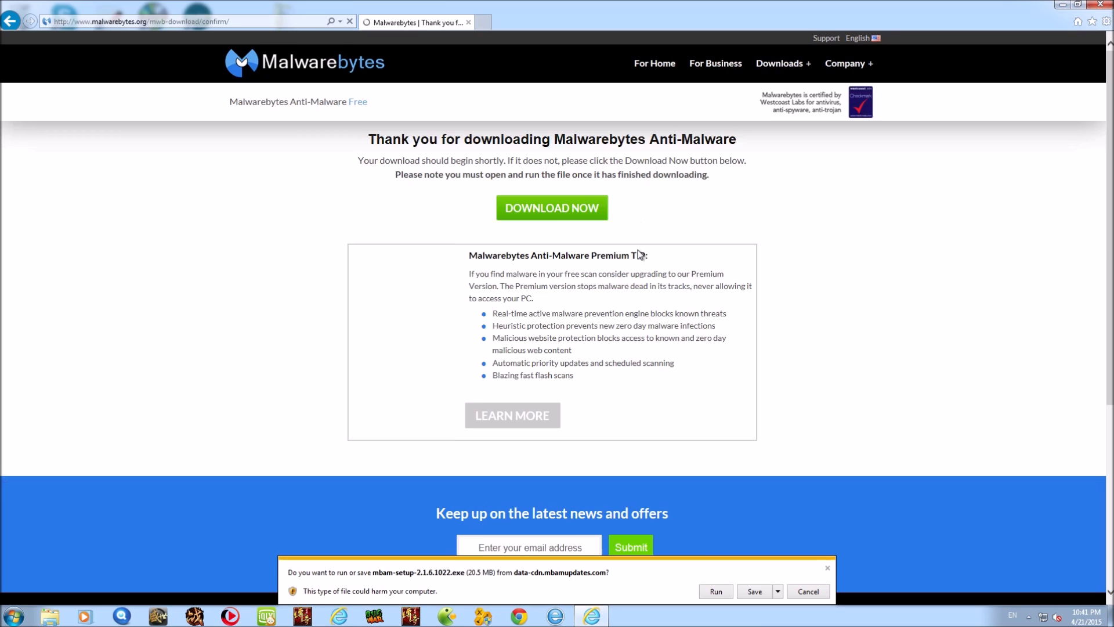
click(778, 591)
click(801, 579)
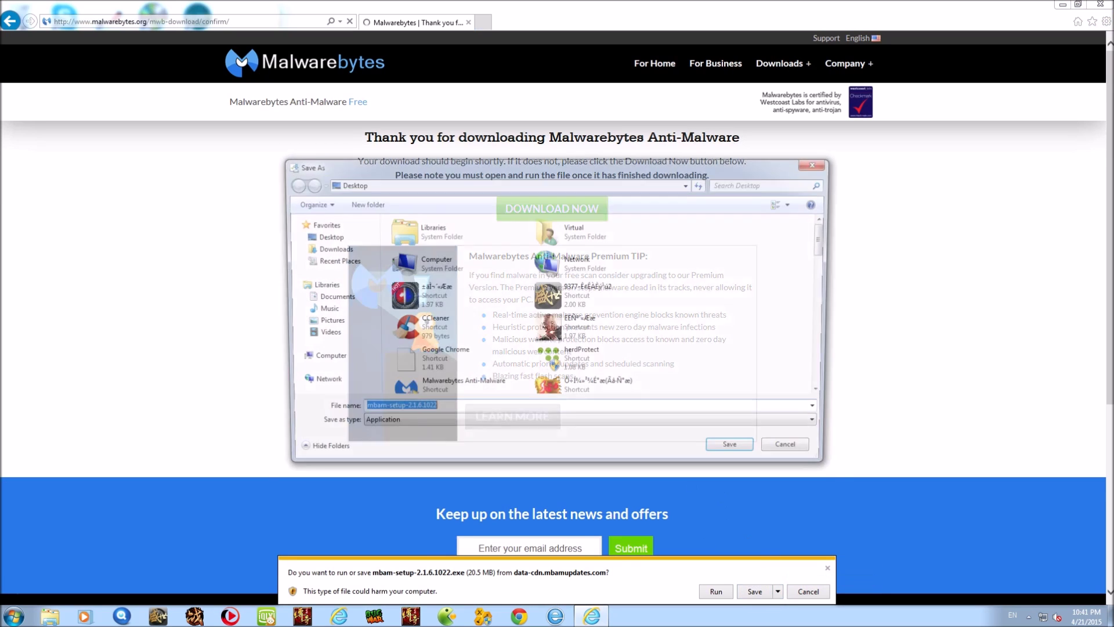
click(331, 236)
click(732, 446)
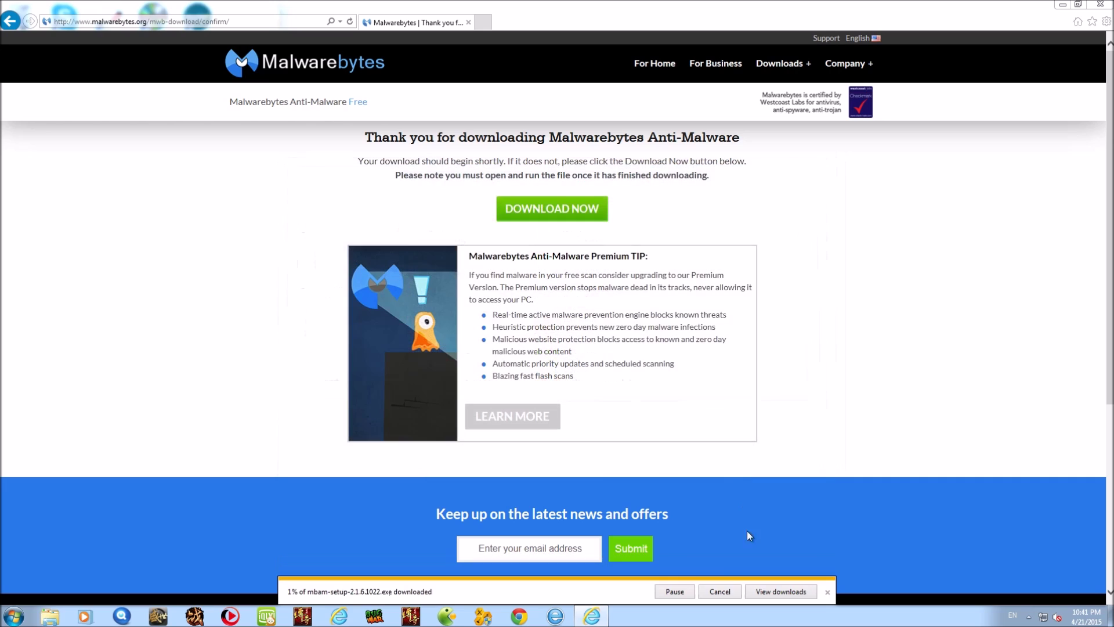
click(755, 592)
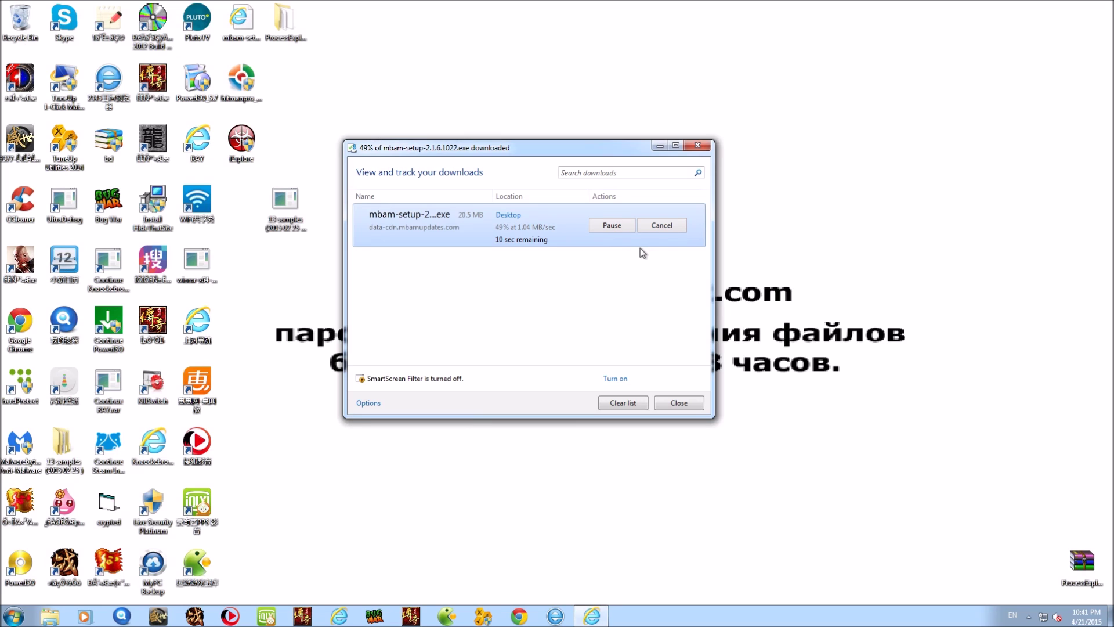
Step: Launch a command prompt with cmd from Start, then close it
click(17, 617)
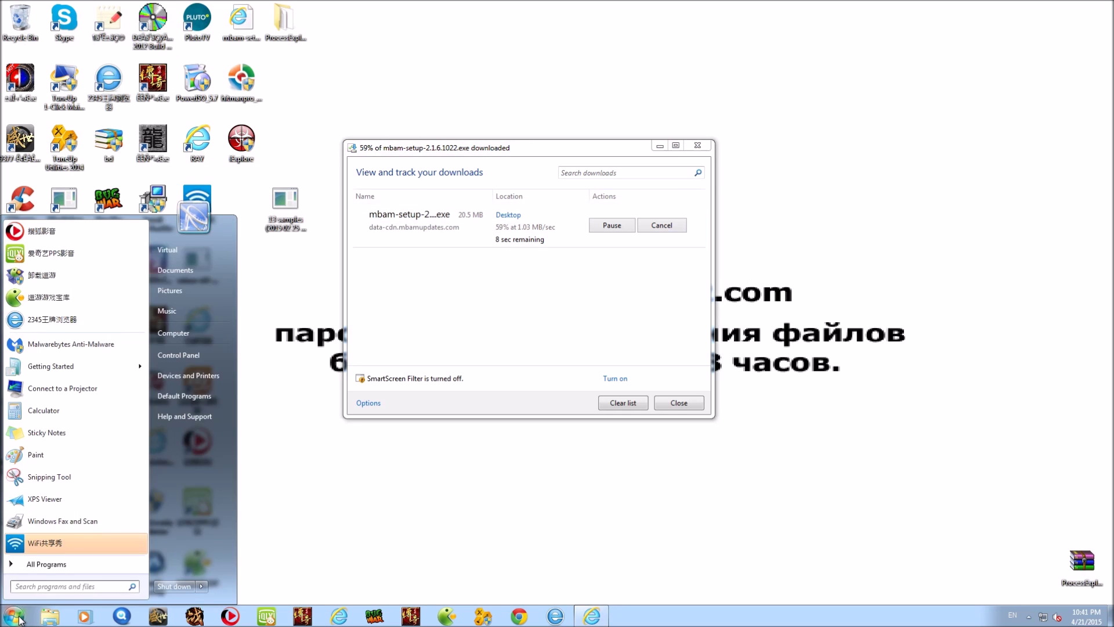
text(cmd)
key(Return)
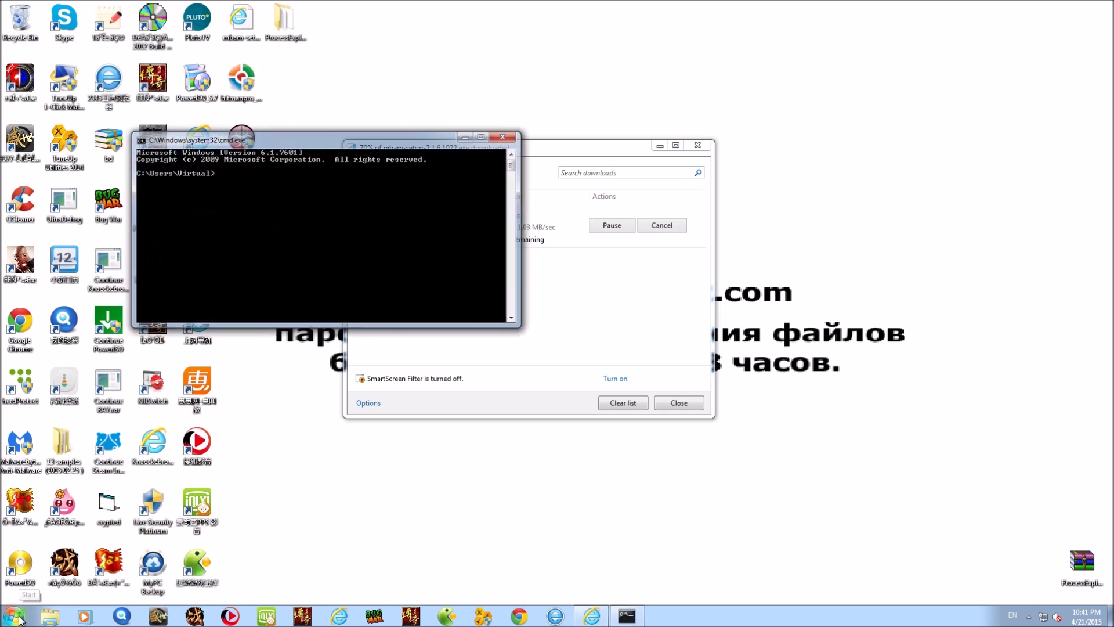
key(alt+F4)
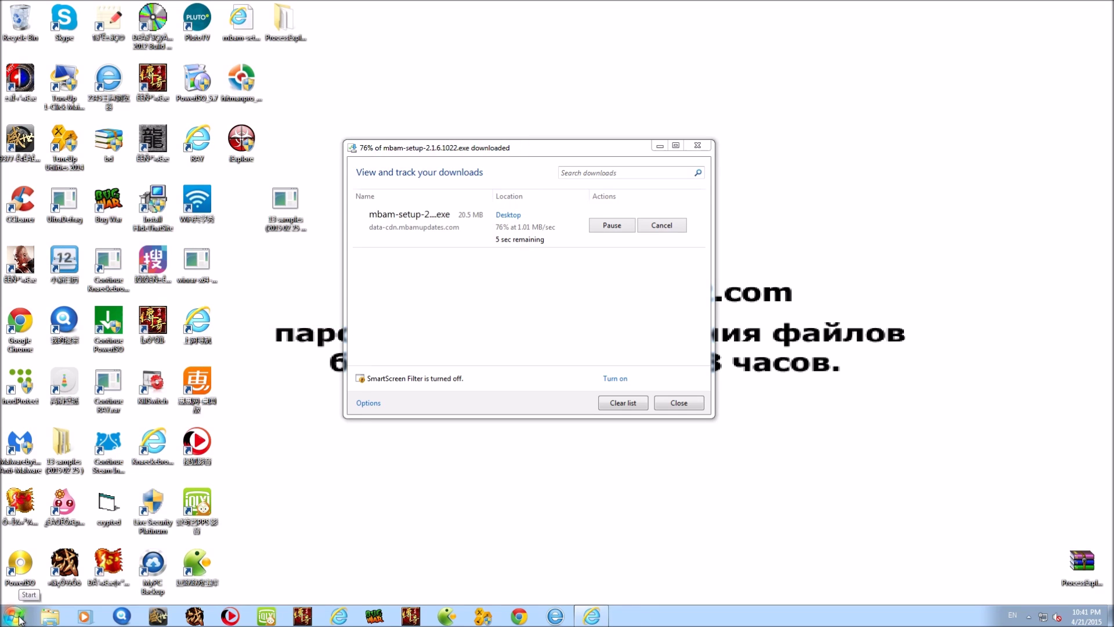
Step: Clear the finished installer download from the downloads list and close that window
click(561, 284)
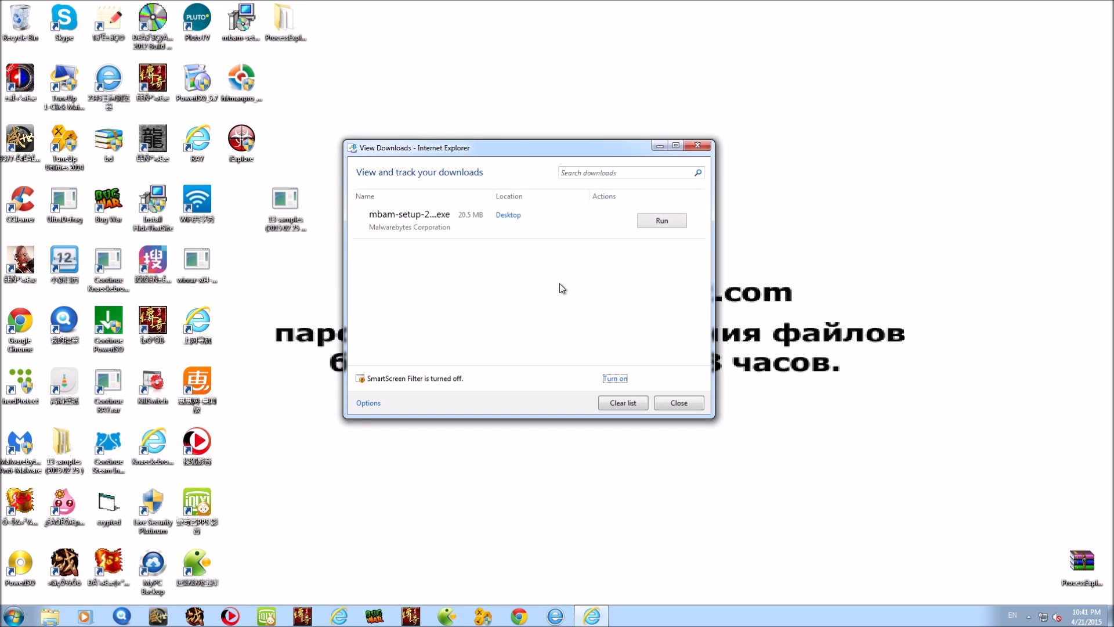
click(623, 402)
click(678, 403)
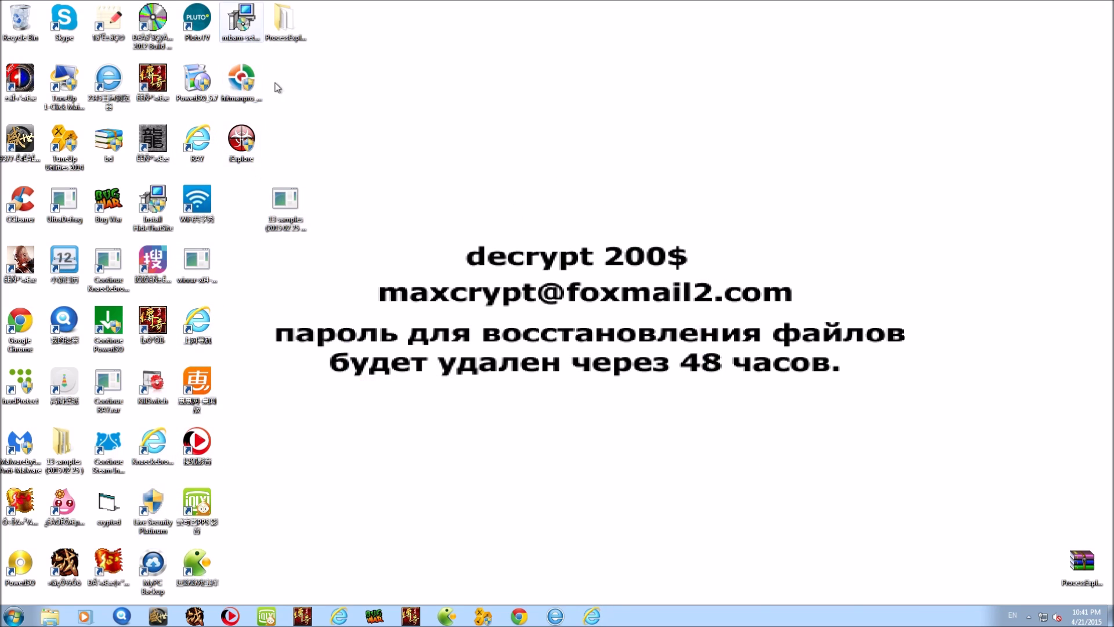
Step: Move the mbam-setup installer to the desktop's lower right, run it, and choose English
drag(241, 21, 1084, 525)
right_click(1083, 524)
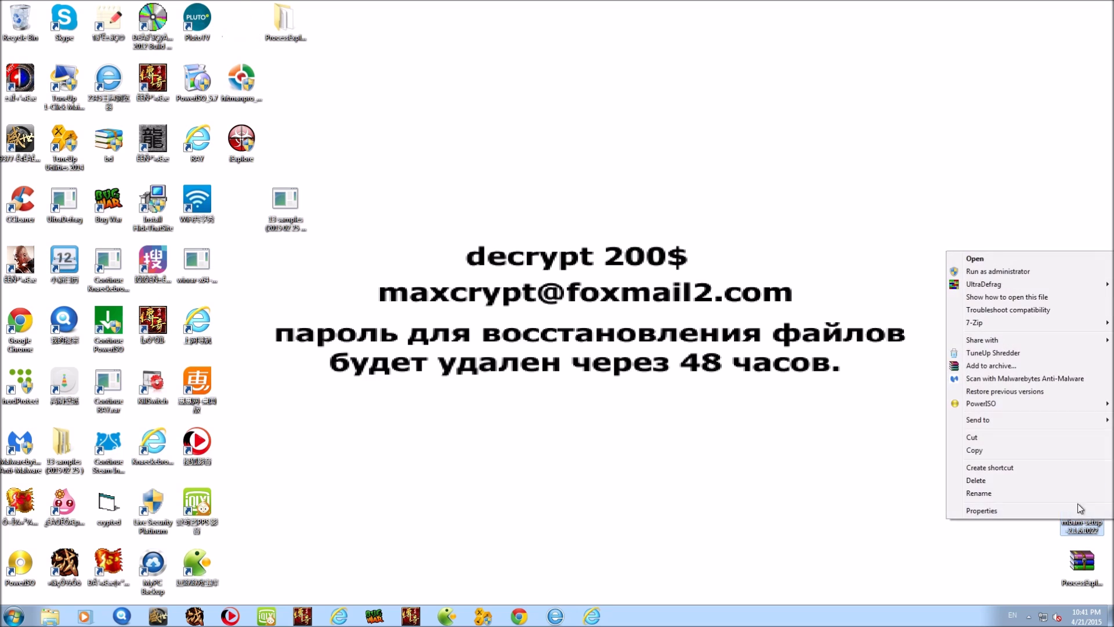
click(1035, 552)
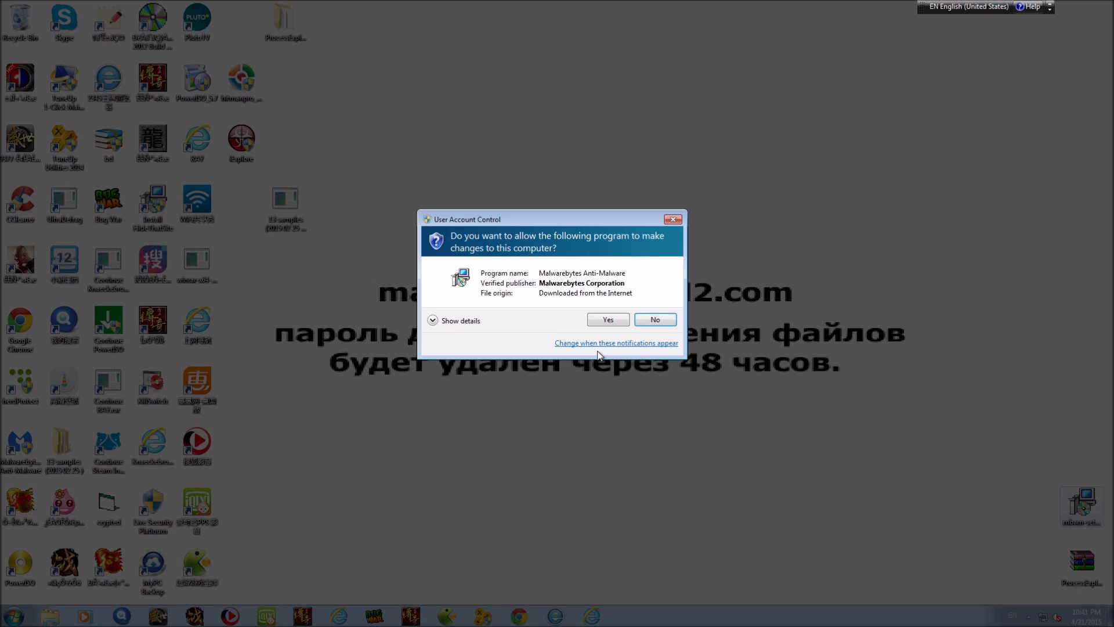
click(608, 323)
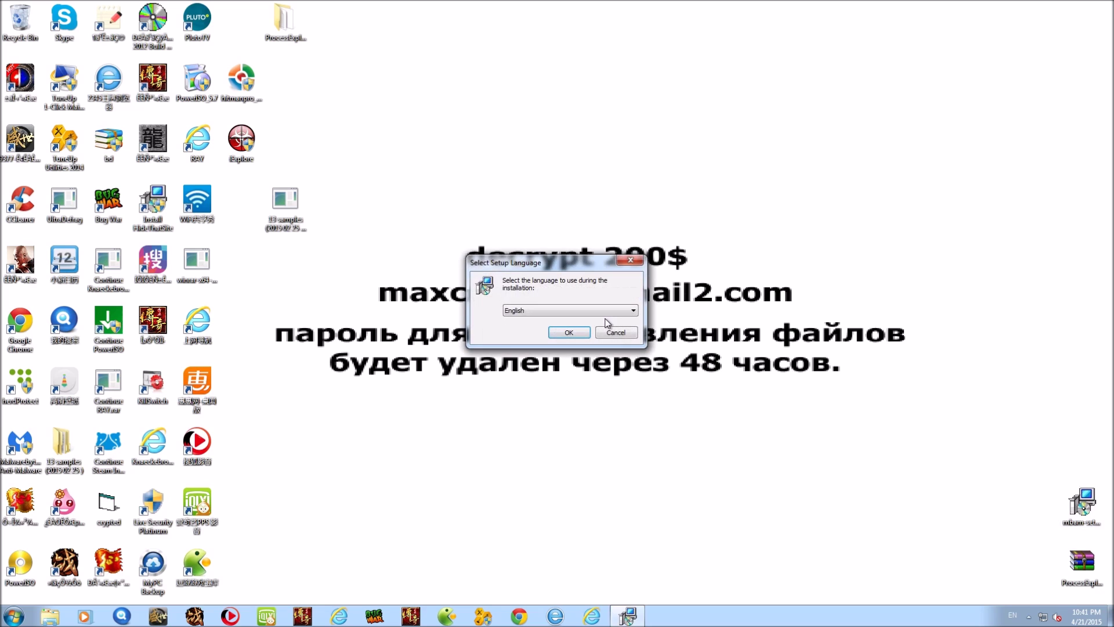
click(577, 335)
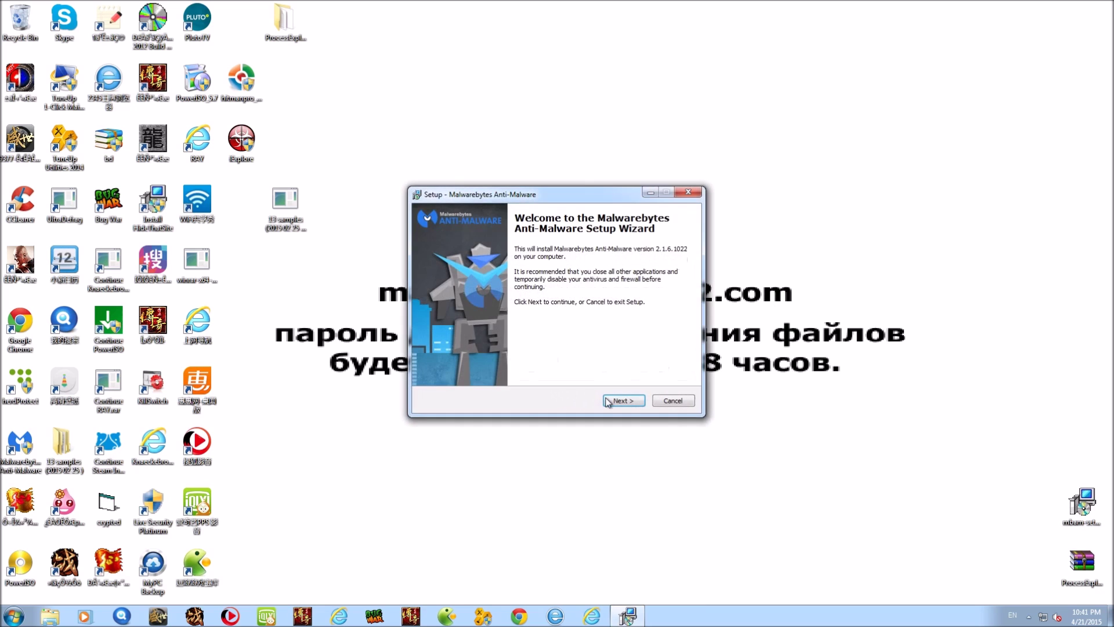
Step: Accept the license, keep default location, shortcuts and tasks, install, and finish the wizard
click(607, 401)
click(492, 366)
click(624, 401)
click(624, 400)
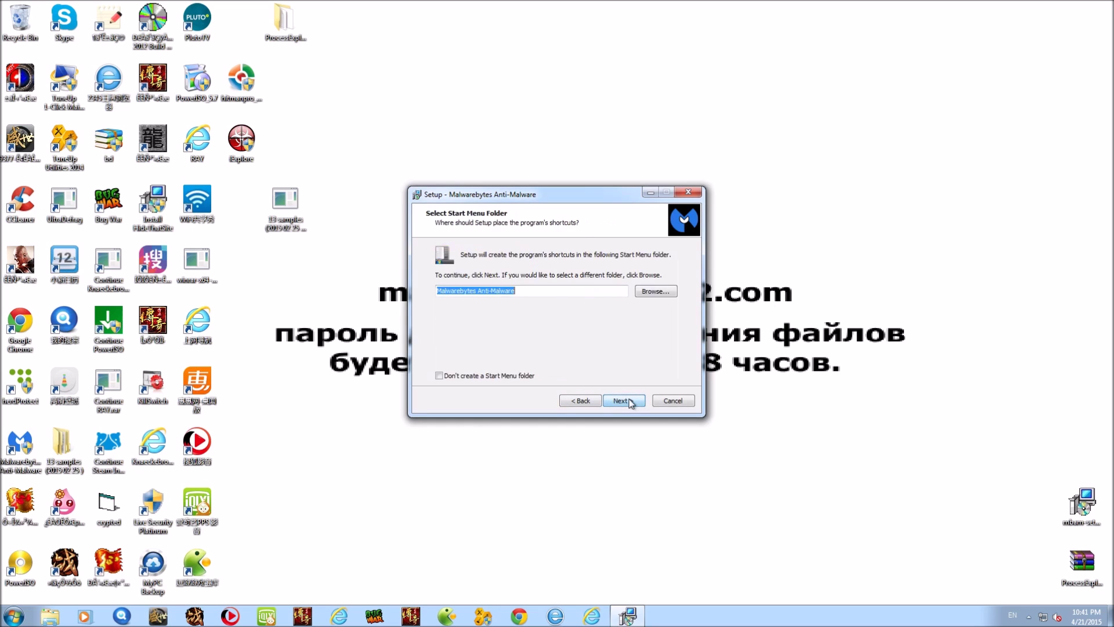
click(624, 400)
click(625, 401)
click(623, 401)
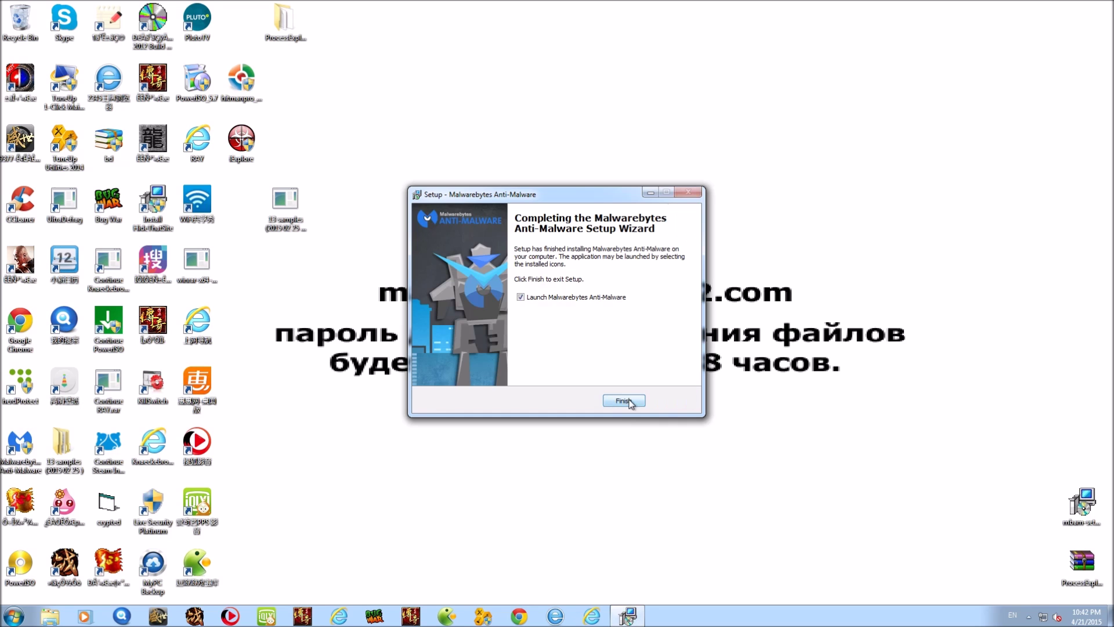
click(629, 399)
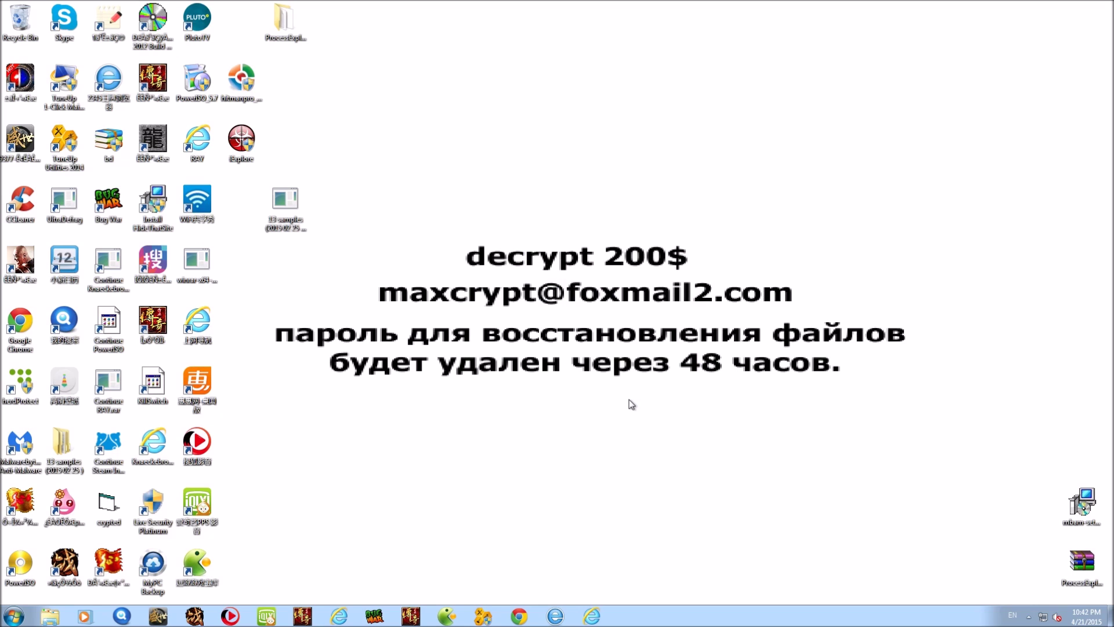
Step: Launch Malwarebytes Anti-Malware Chameleon from the Start menu's Tools folder and run Chameleon #1
click(14, 615)
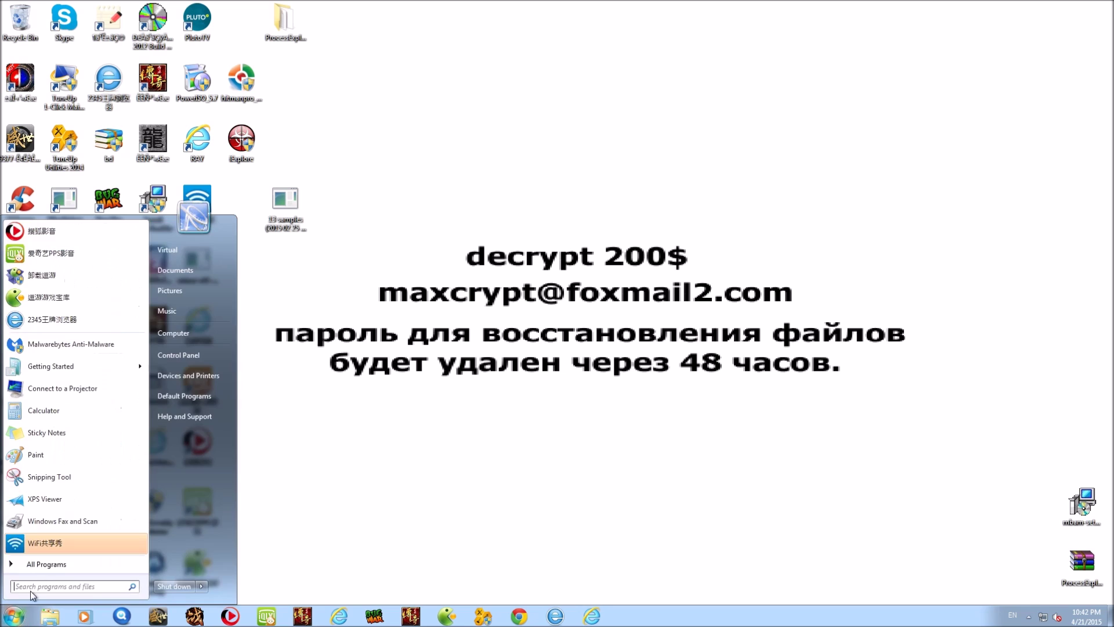
click(40, 566)
scroll(69, 493, down, 3)
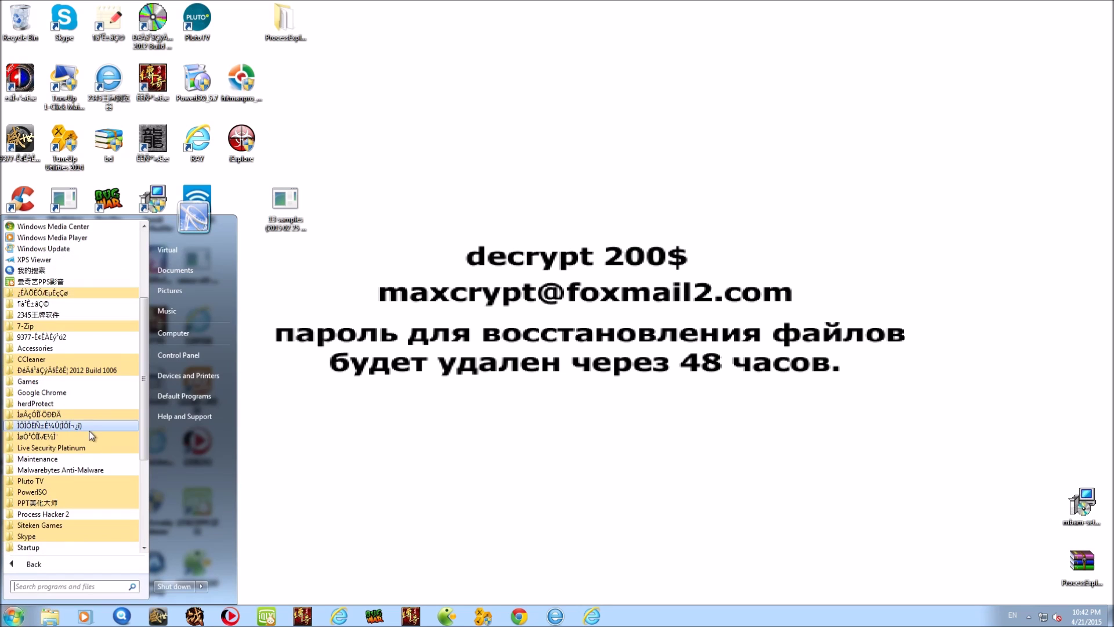
scroll(91, 436, down, 3)
click(62, 371)
click(49, 405)
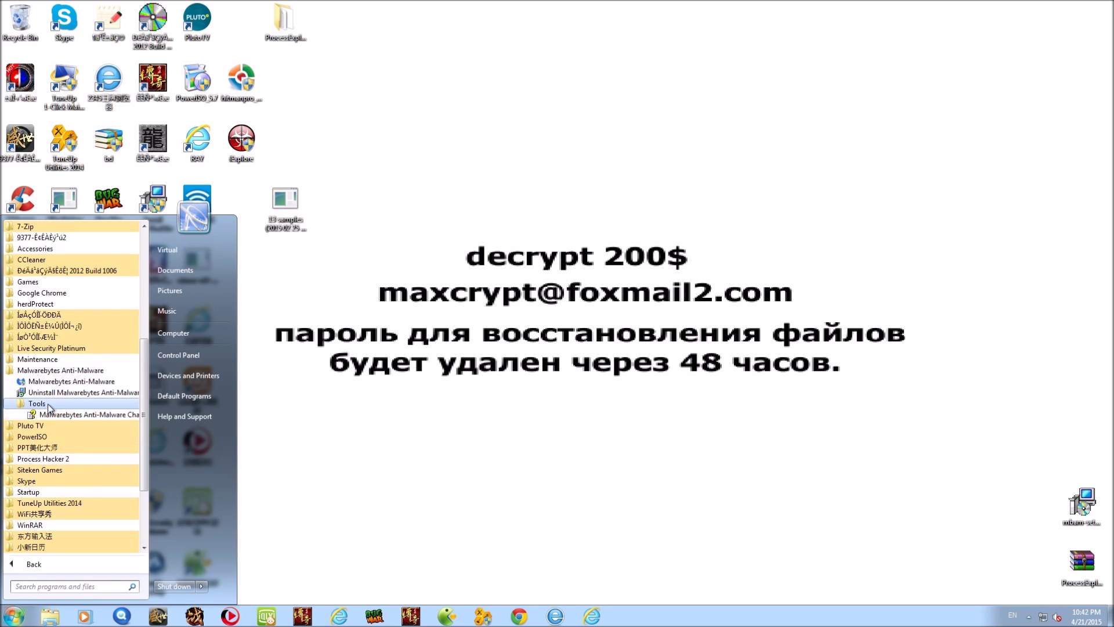
click(81, 414)
click(148, 241)
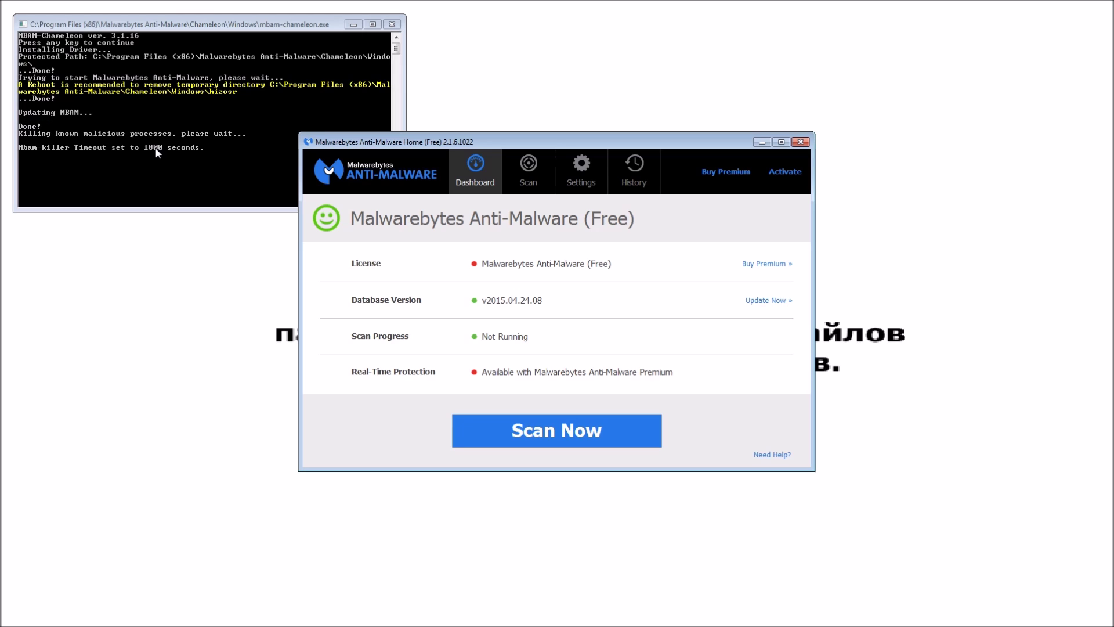
Step: Drag the Malwarebytes dashboard window to the right of the Chameleon console
drag(407, 141, 566, 155)
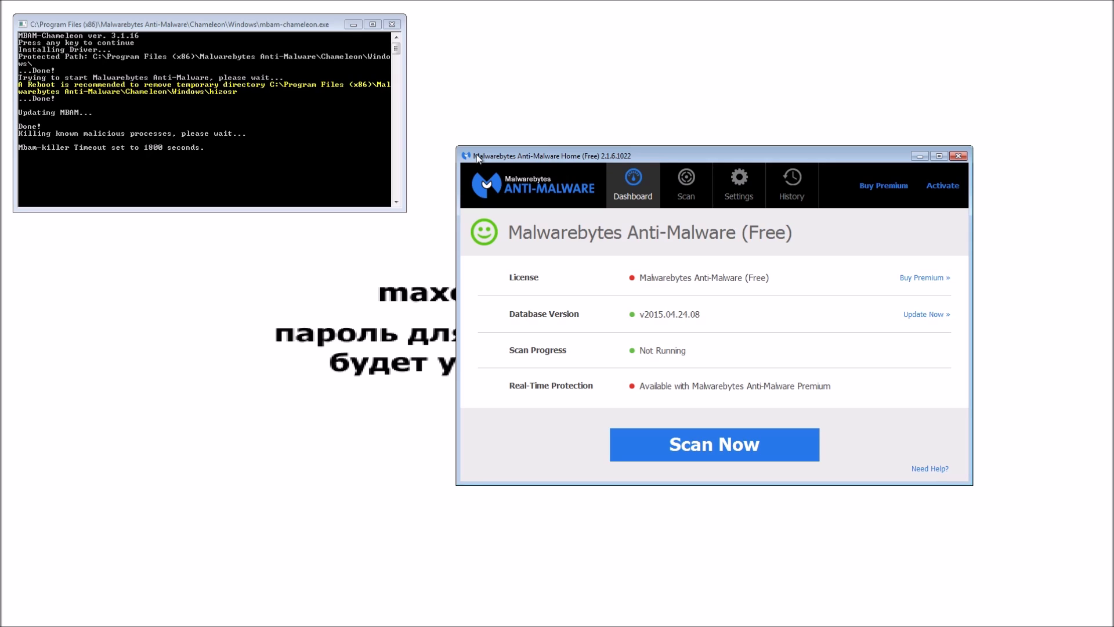
Step: Bring the Chameleon console to the front so it starts the Malwarebytes Threat Scan
click(283, 35)
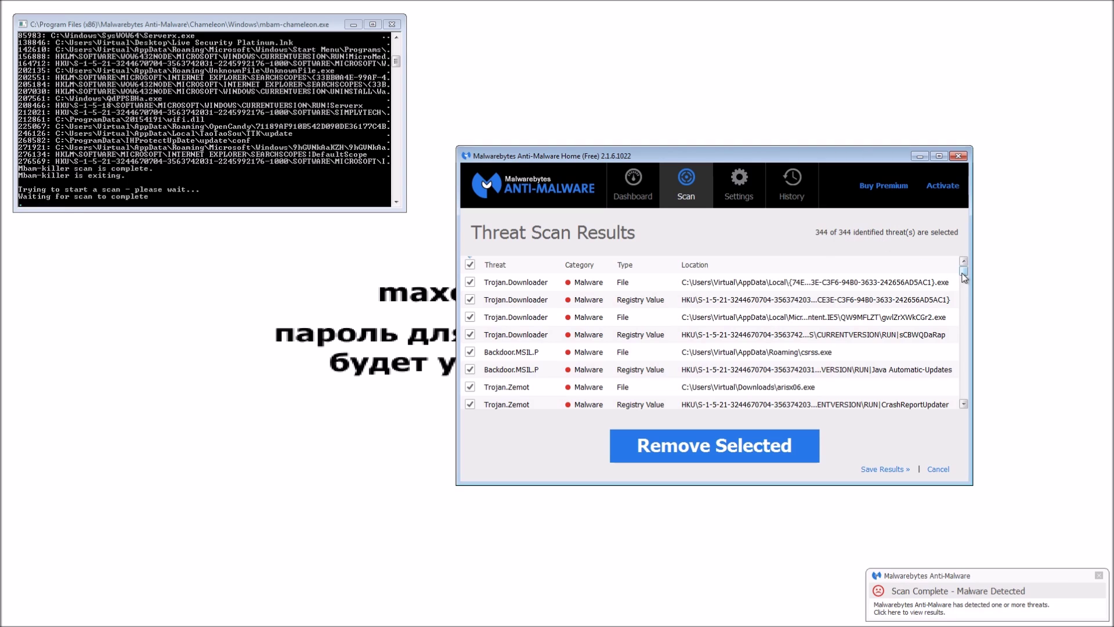
Step: Review the scan results and remove all 344 selected threats
mouse_move(964, 277)
mouse_down()
mouse_move(966, 268)
mouse_move(958, 403)
mouse_move(961, 273)
mouse_up()
click(723, 452)
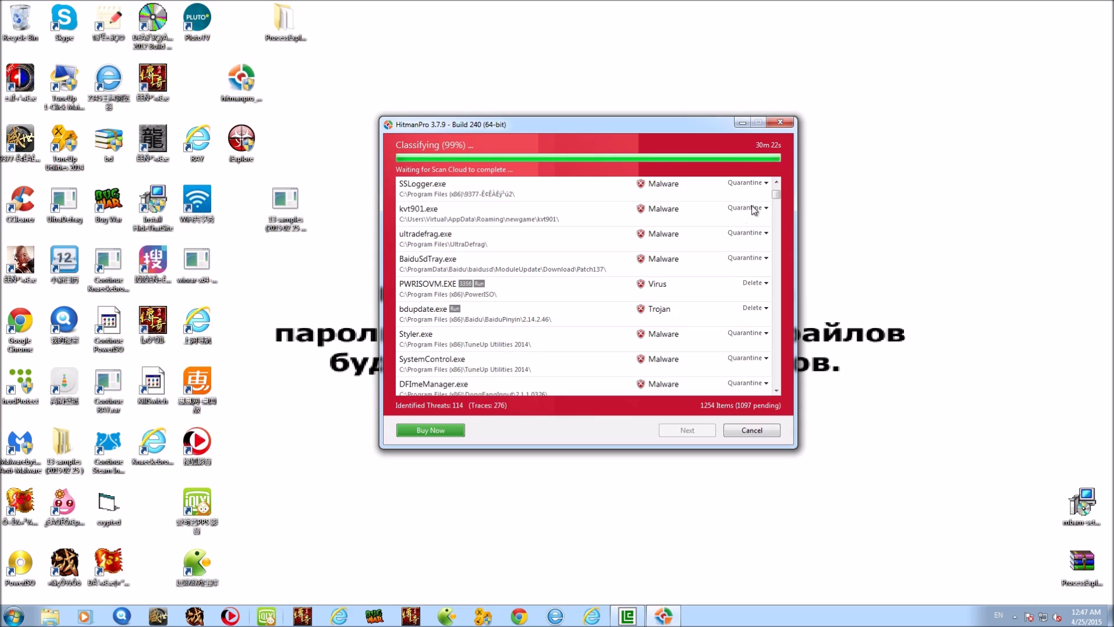
Step: Scroll HitmanPro's results, inspect a queued encrypted cookie file, and reposition the window
drag(776, 194, 777, 315)
click(557, 264)
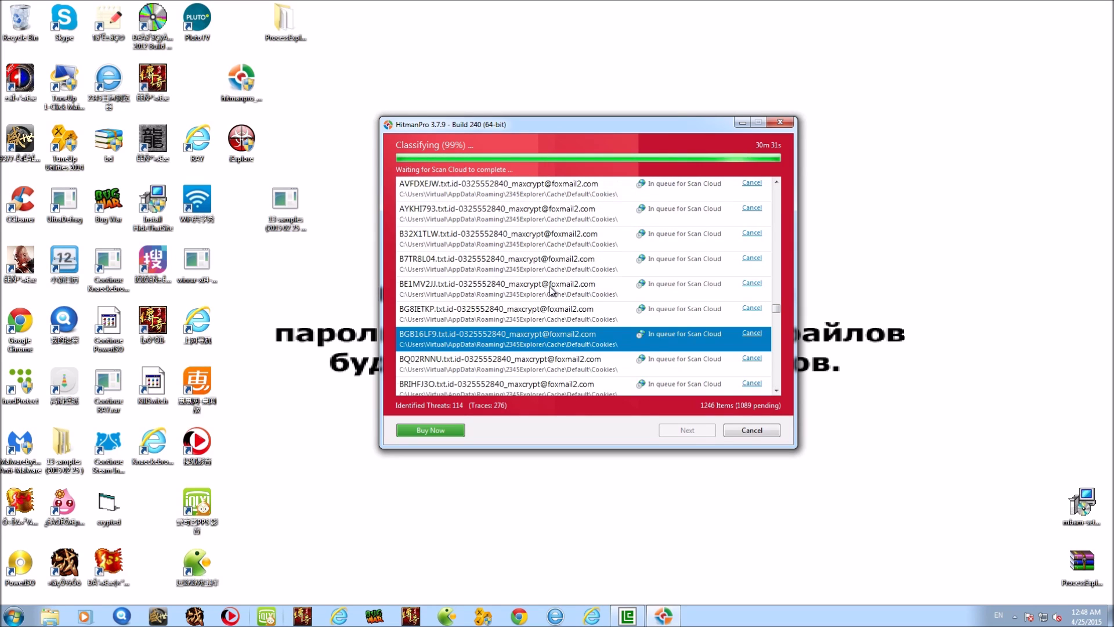
mouse_move(566, 124)
mouse_down()
mouse_move(591, 255)
mouse_move(581, 390)
mouse_move(619, 270)
mouse_move(548, 110)
mouse_move(565, 434)
mouse_move(553, 111)
mouse_up()
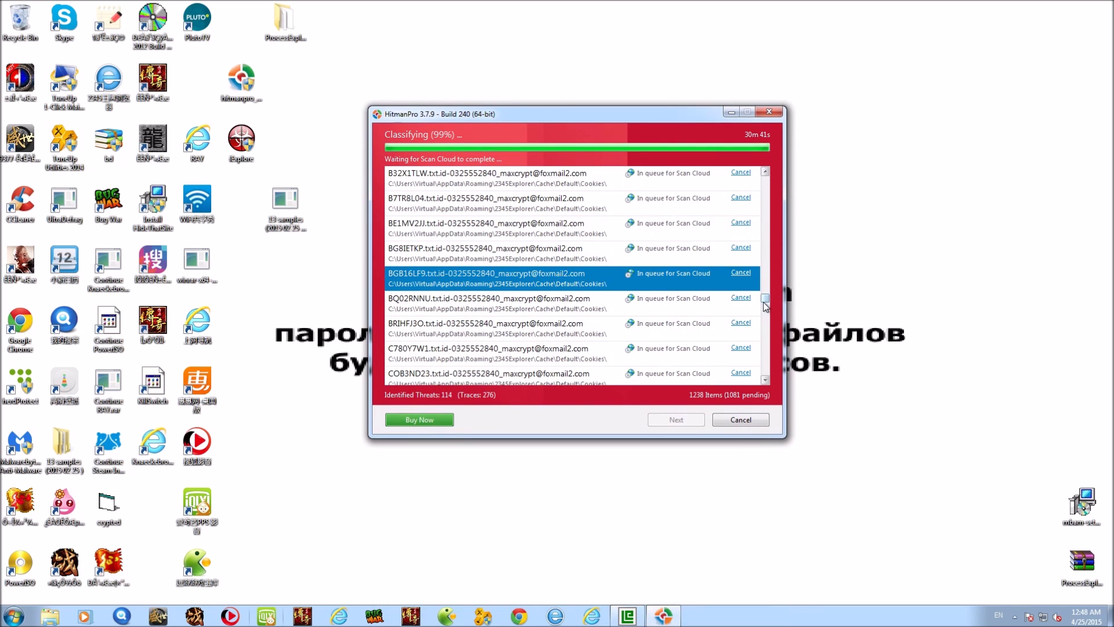
drag(766, 307, 762, 177)
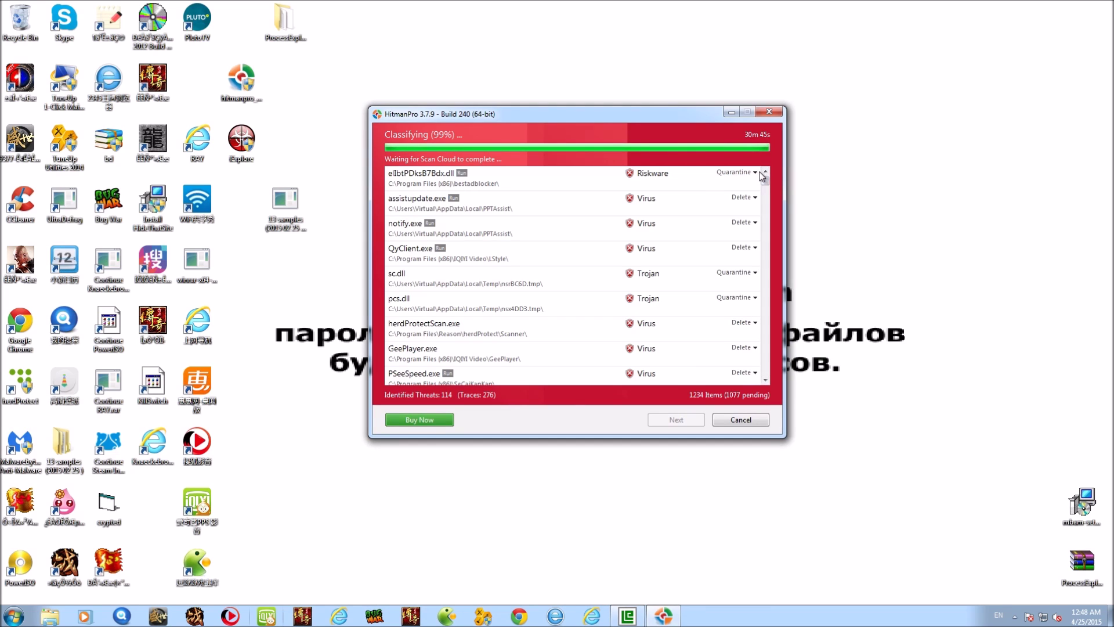
Step: View detection names for ellbtPDksB7Bdx.dll, assistupdate.exe, notify.exe, QyClient.exe, sc.dll, pcs.dll, and further threats
click(618, 173)
click(559, 207)
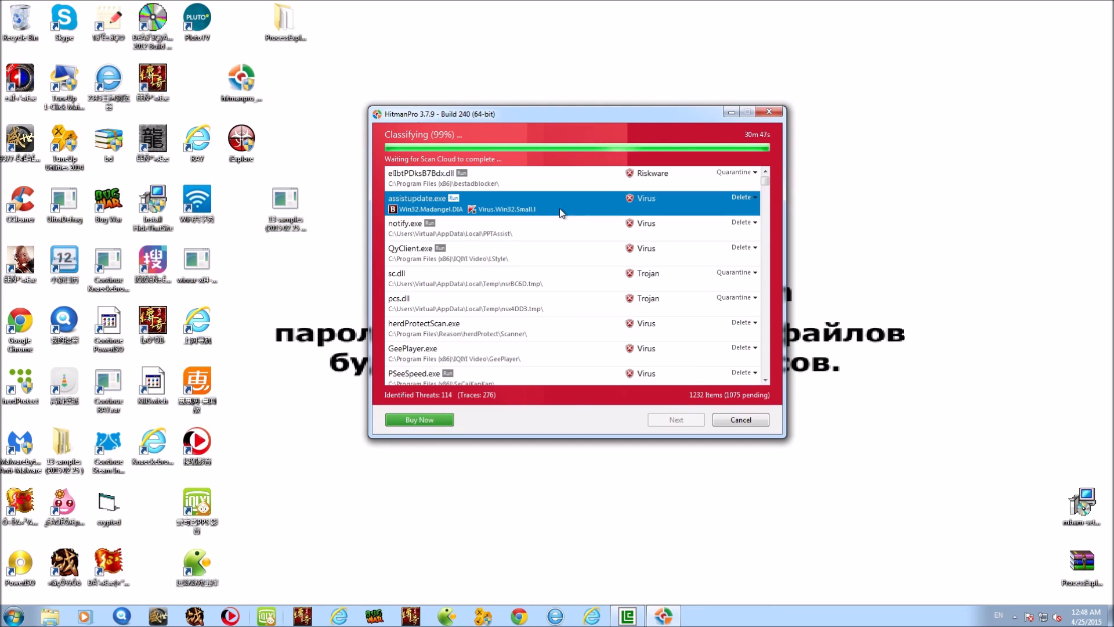
click(538, 228)
click(521, 253)
click(521, 279)
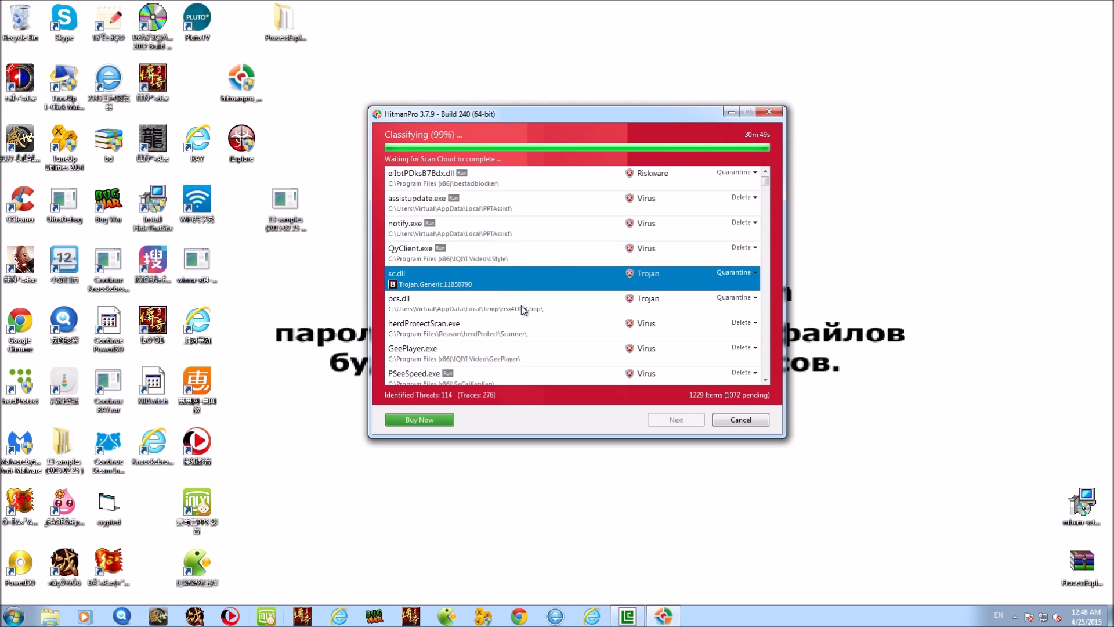
click(522, 306)
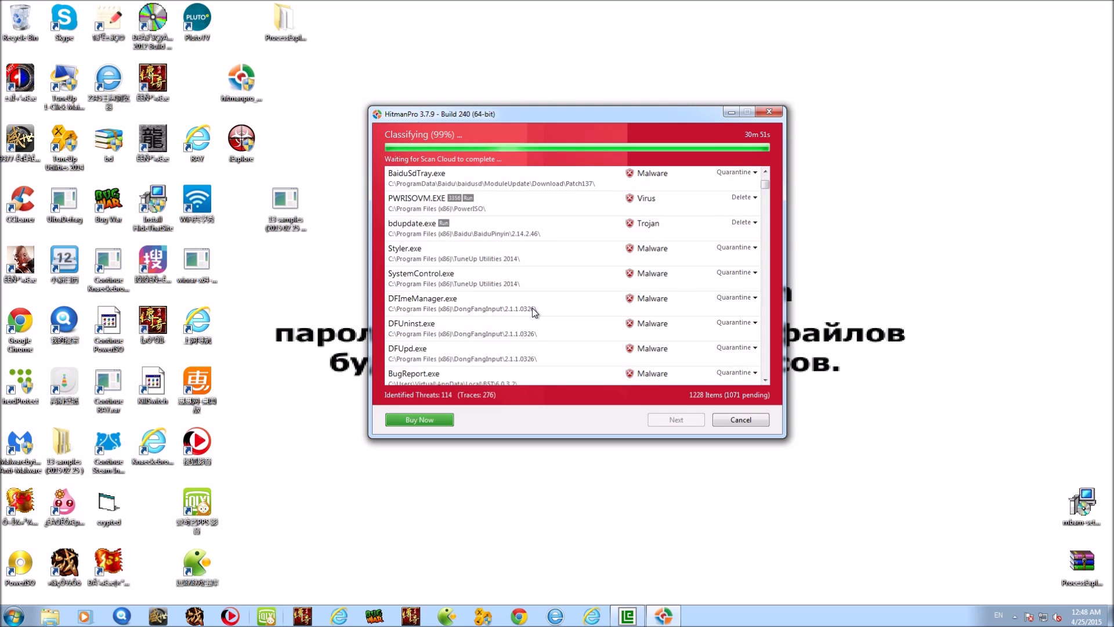
scroll(533, 290, down, 5)
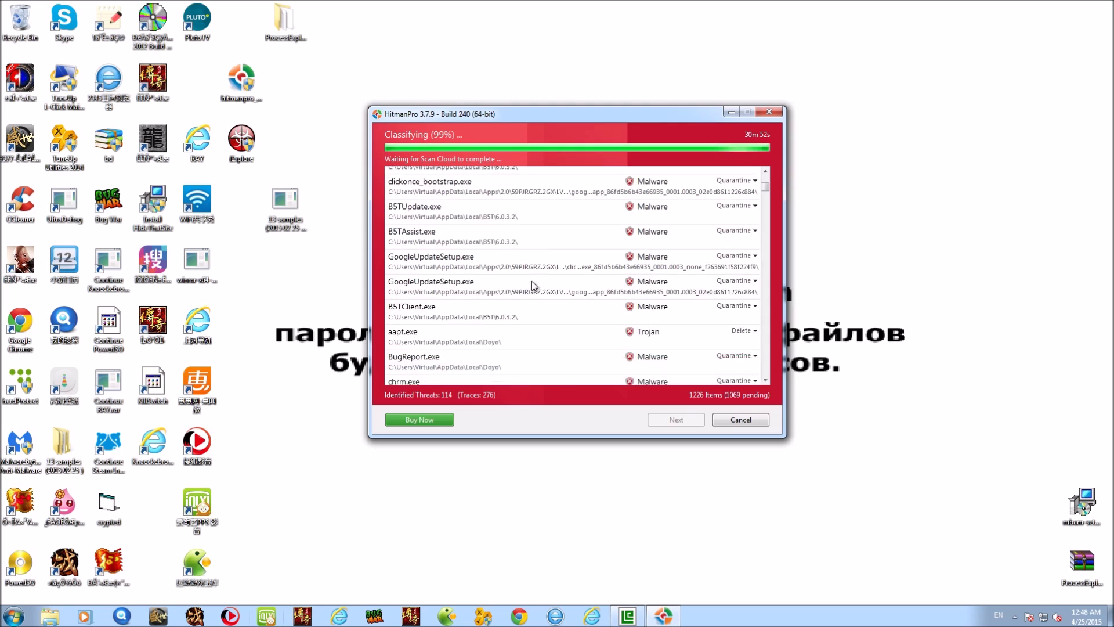
scroll(531, 283, down, 3)
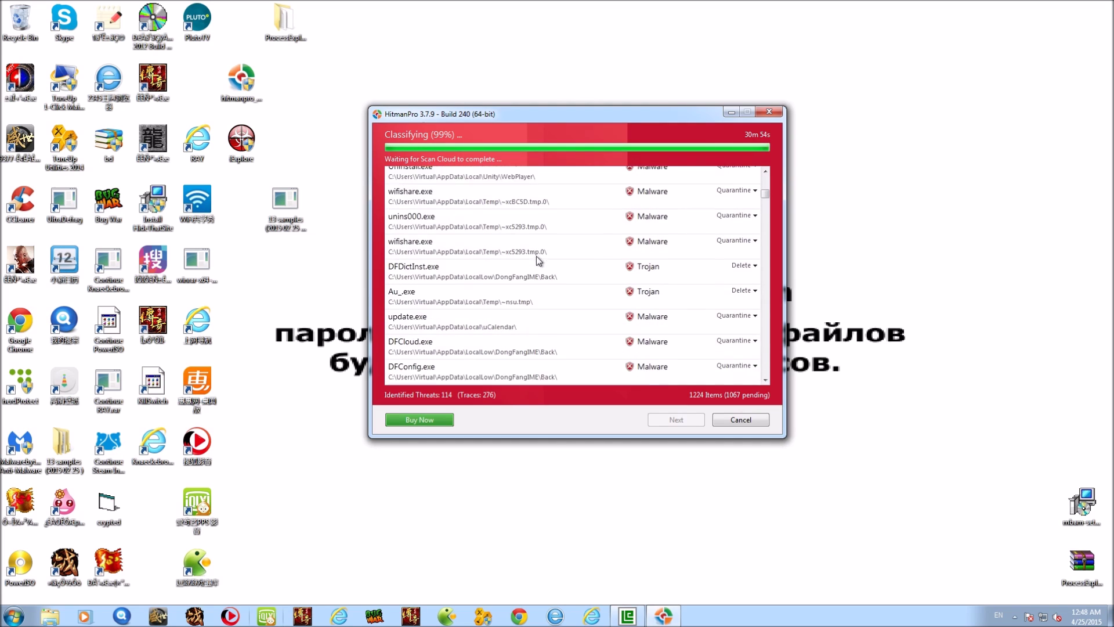
scroll(536, 254, down, 6)
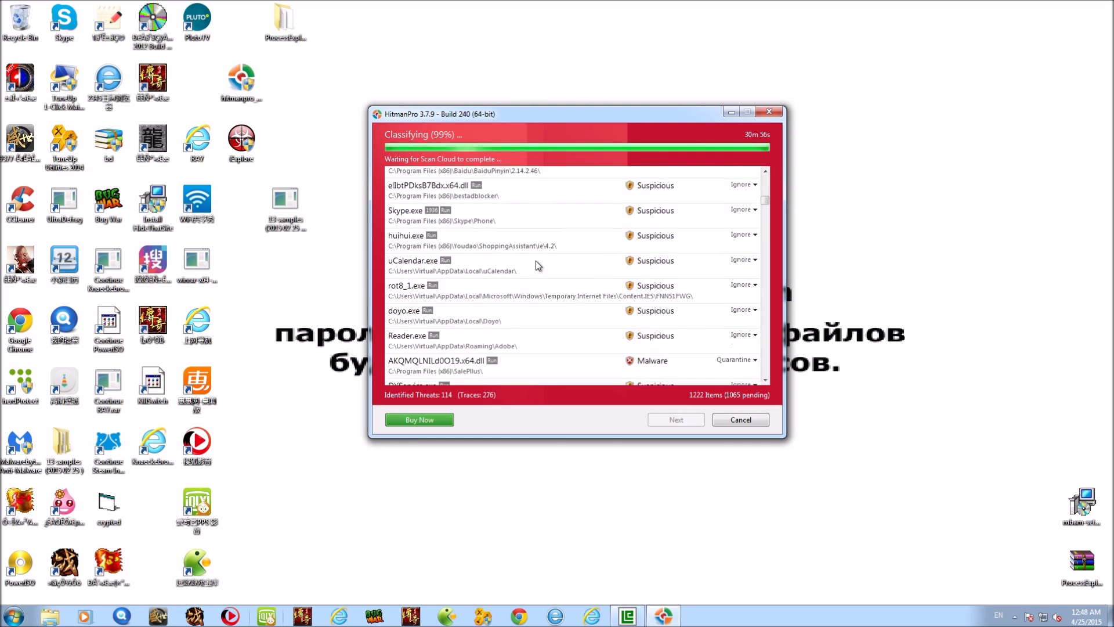
scroll(560, 267, down, 6)
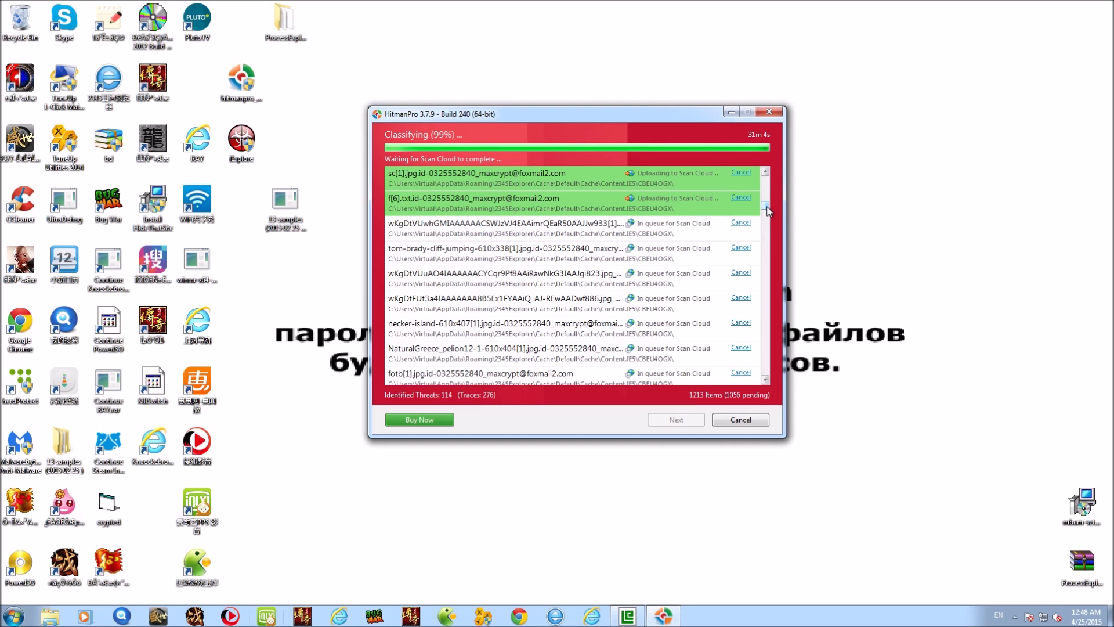
drag(767, 206, 772, 173)
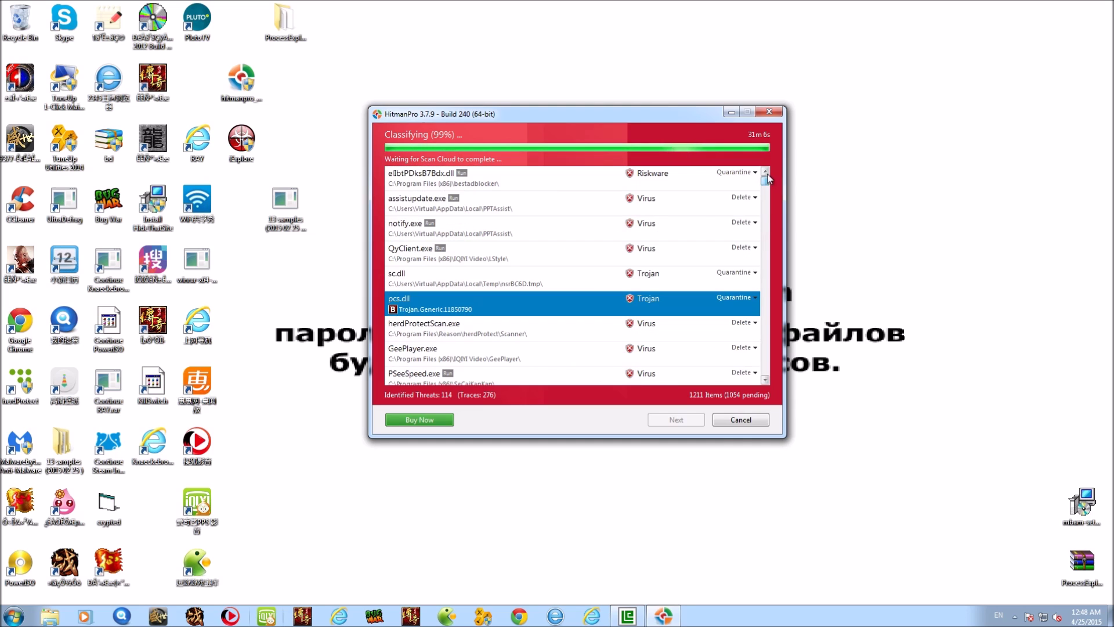